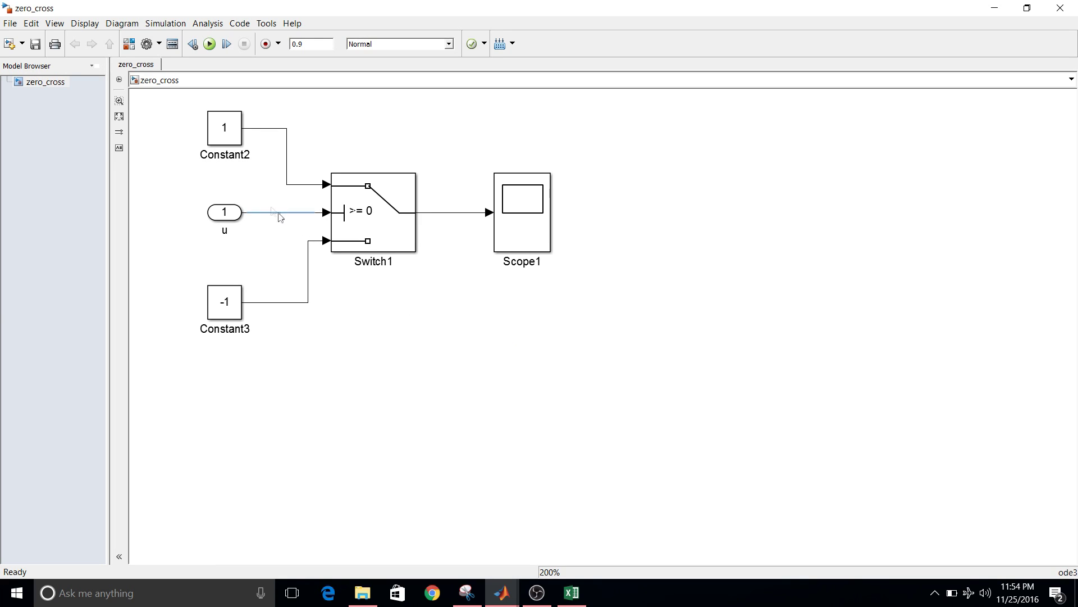
Inspect the Constant2, Constant3, Switch1, Scope1 and u input blocks of the zero_cross model
click(220, 304)
click(363, 218)
click(513, 214)
click(225, 135)
click(219, 313)
click(267, 286)
click(399, 226)
click(230, 126)
click(227, 292)
click(237, 219)
click(287, 227)
Check the u header in Excel cell B1, then pick New Microsoft Excel Worksheet to import
click(572, 593)
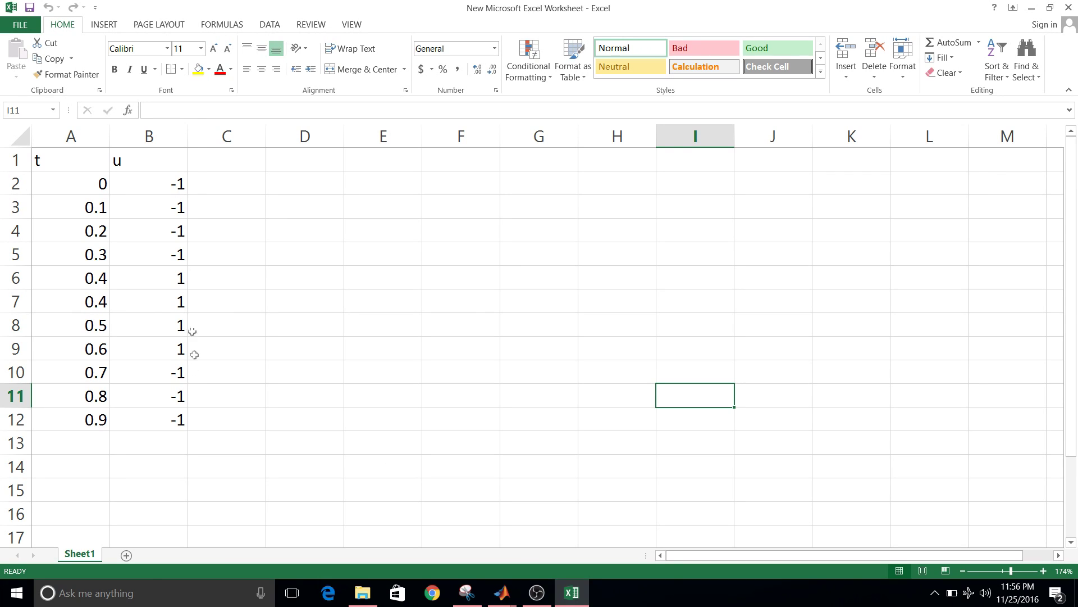
click(175, 160)
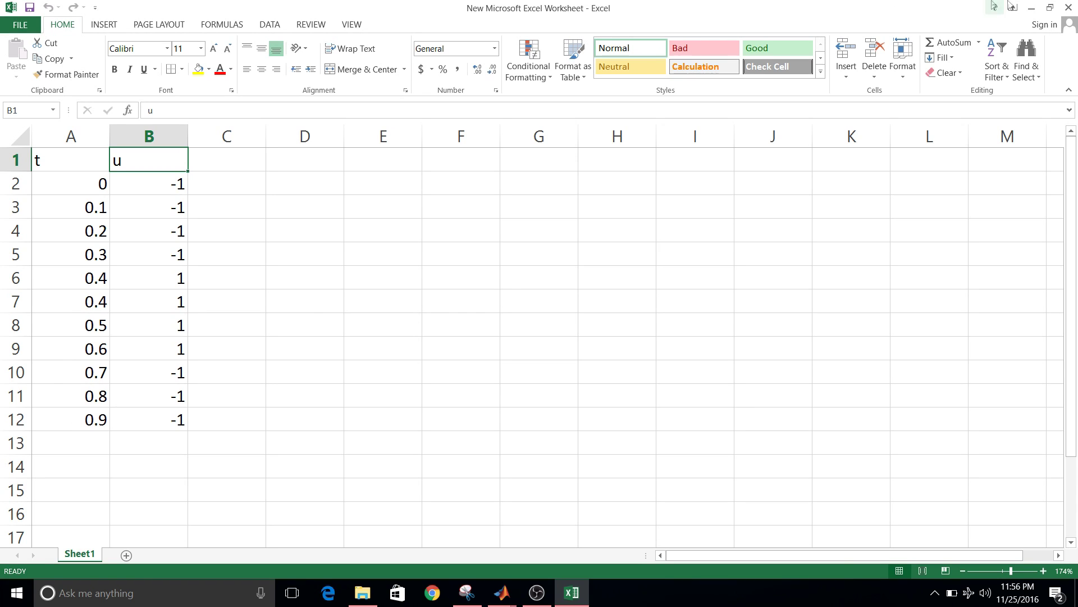
click(1032, 9)
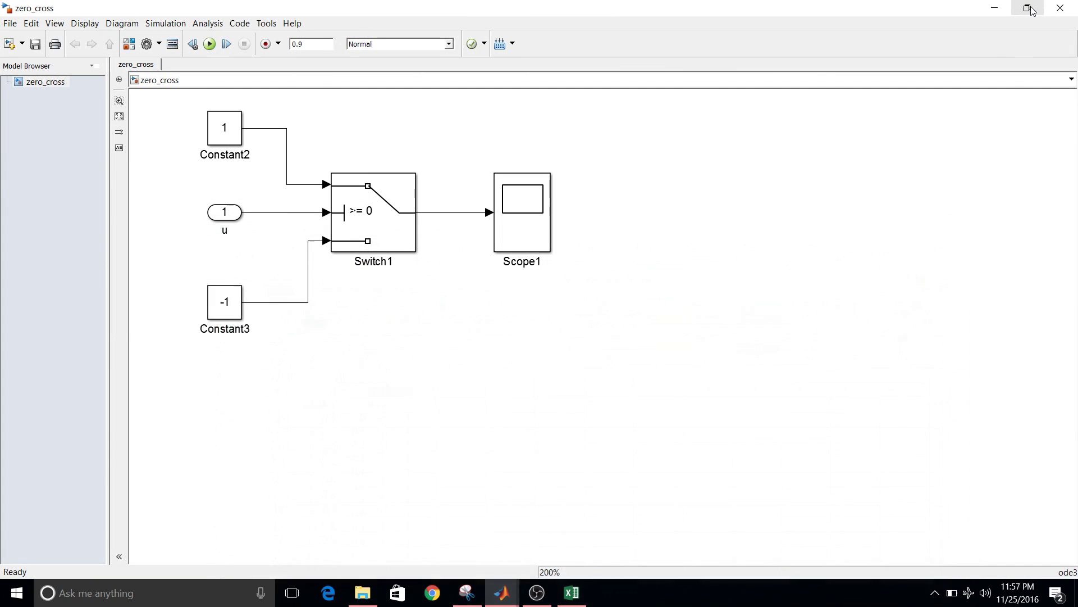
click(995, 8)
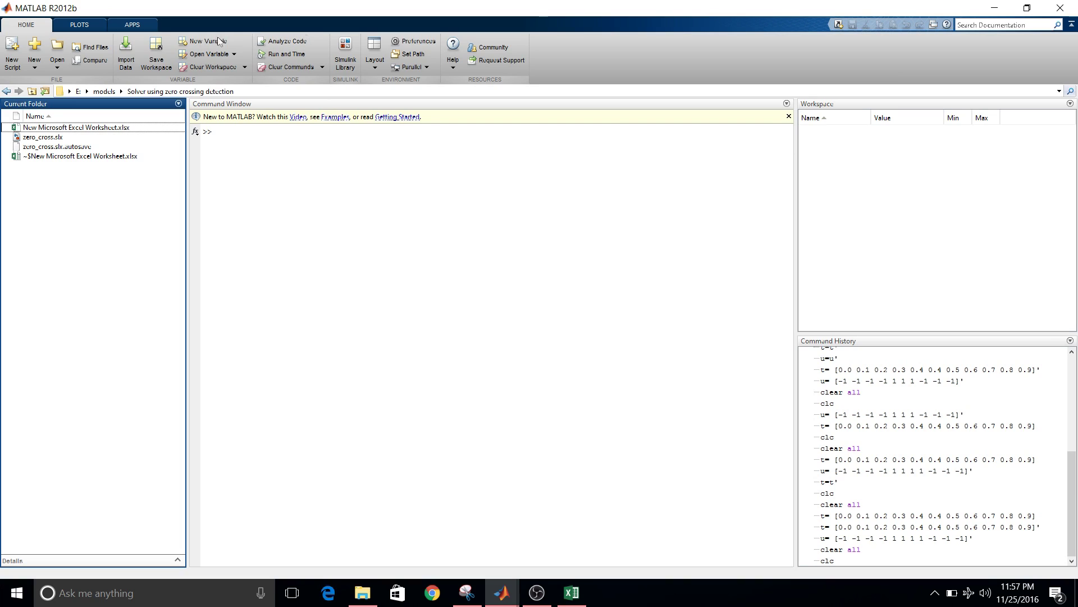
click(127, 48)
click(125, 44)
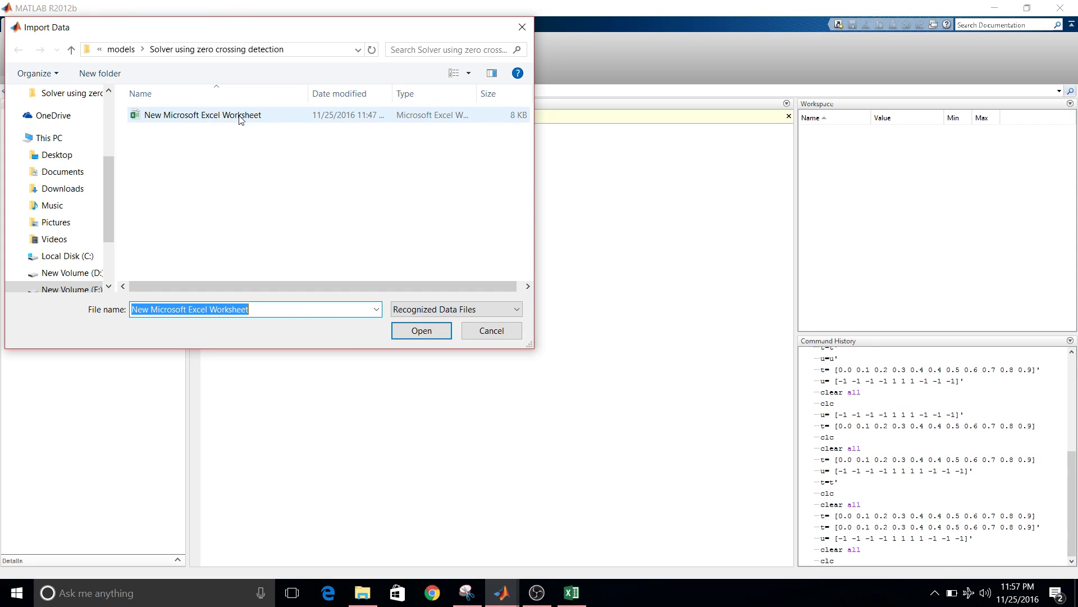
click(240, 119)
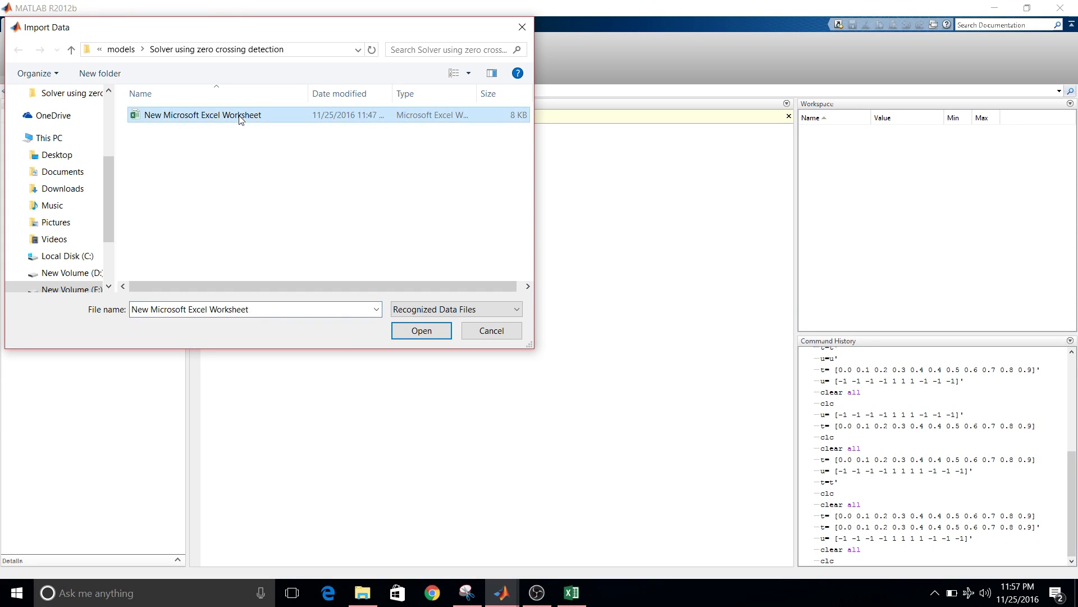
click(408, 332)
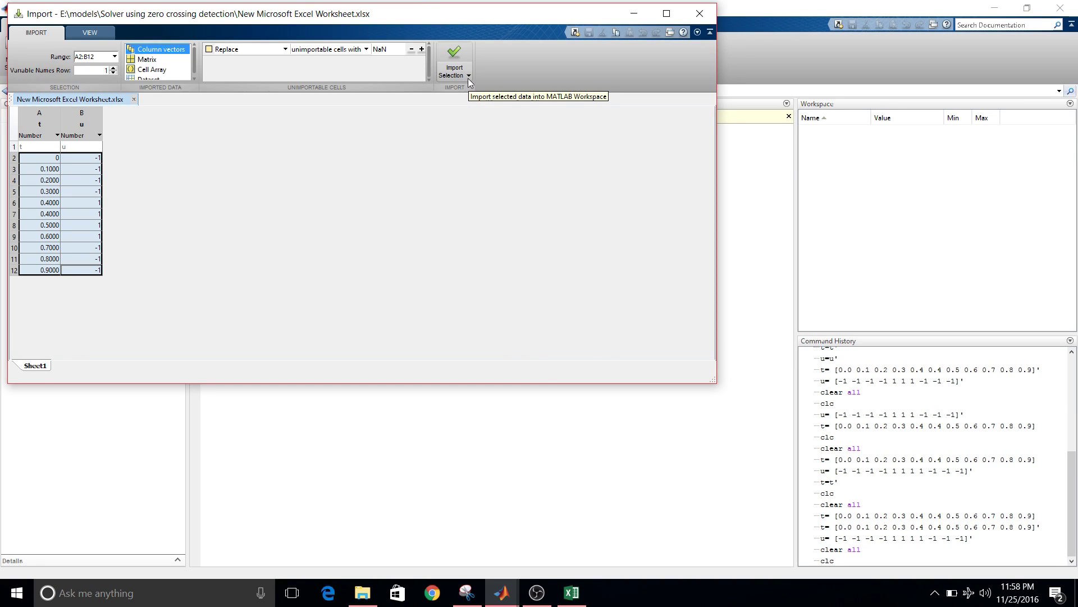
Import the selected t and u columns as 11x1 workspace variables and hide the Import window
click(469, 79)
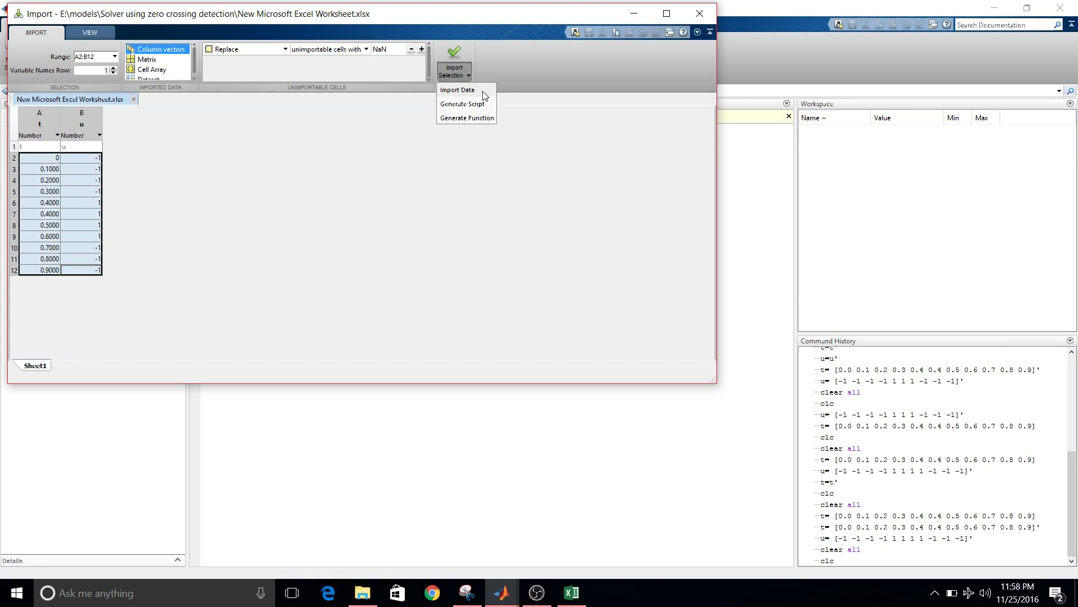
click(483, 91)
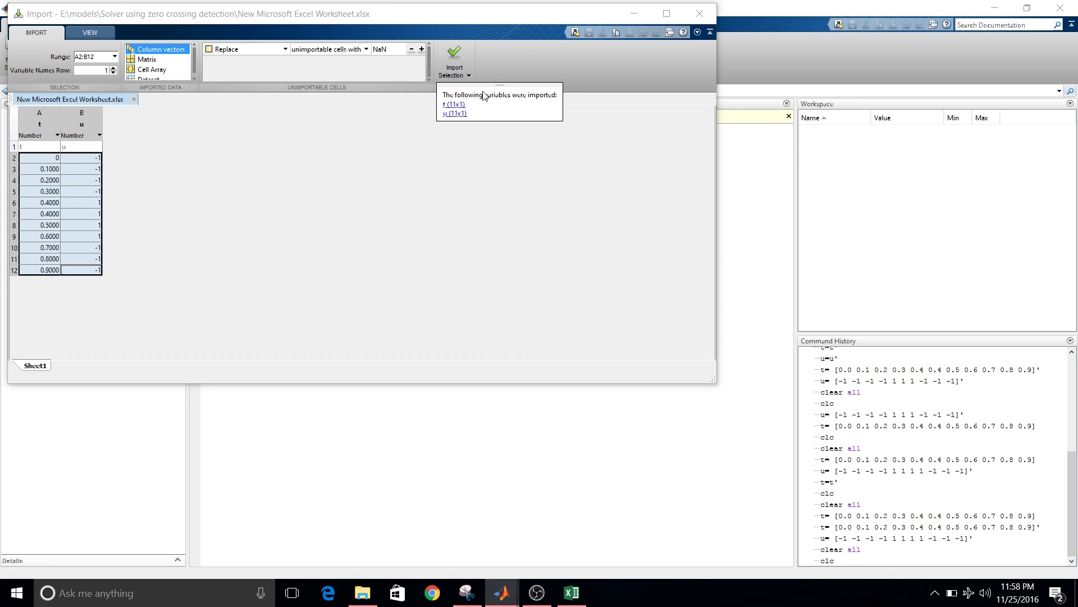
click(635, 14)
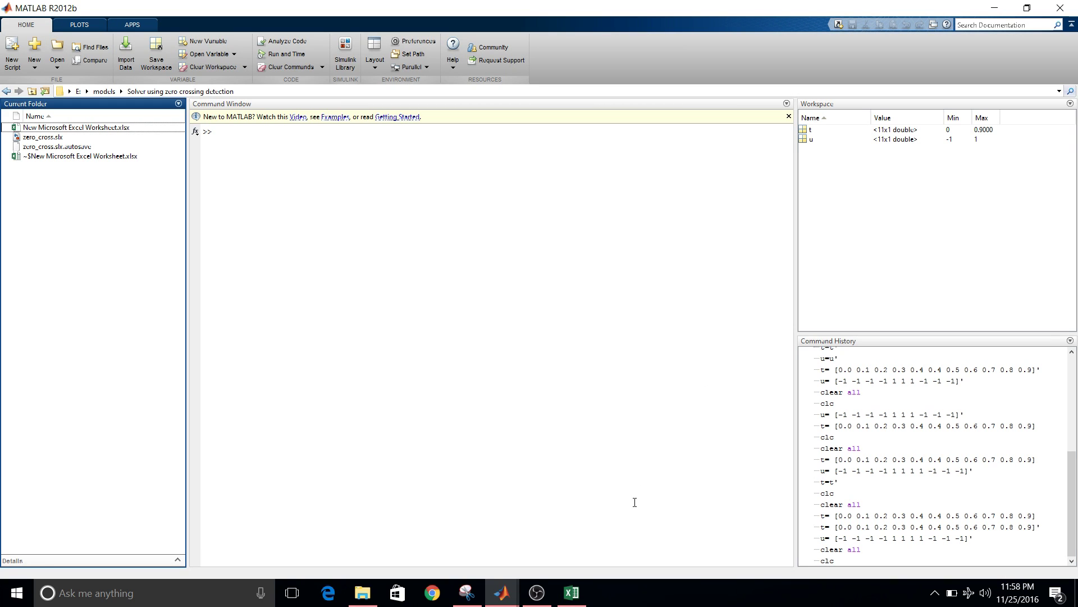
click(510, 601)
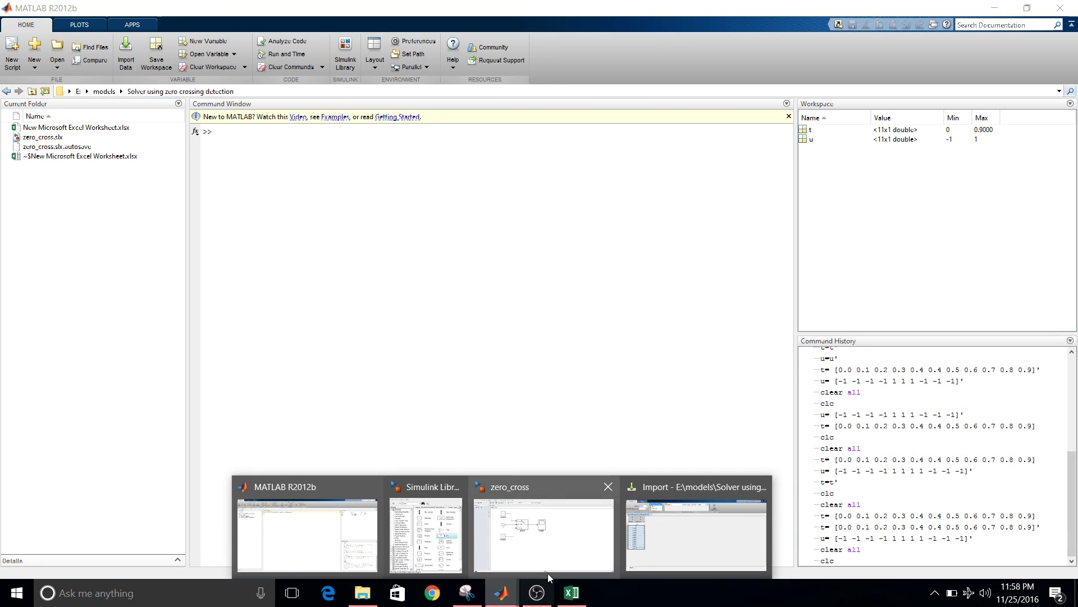
Restore the zero_cross model window and open its Configuration Parameters
click(518, 532)
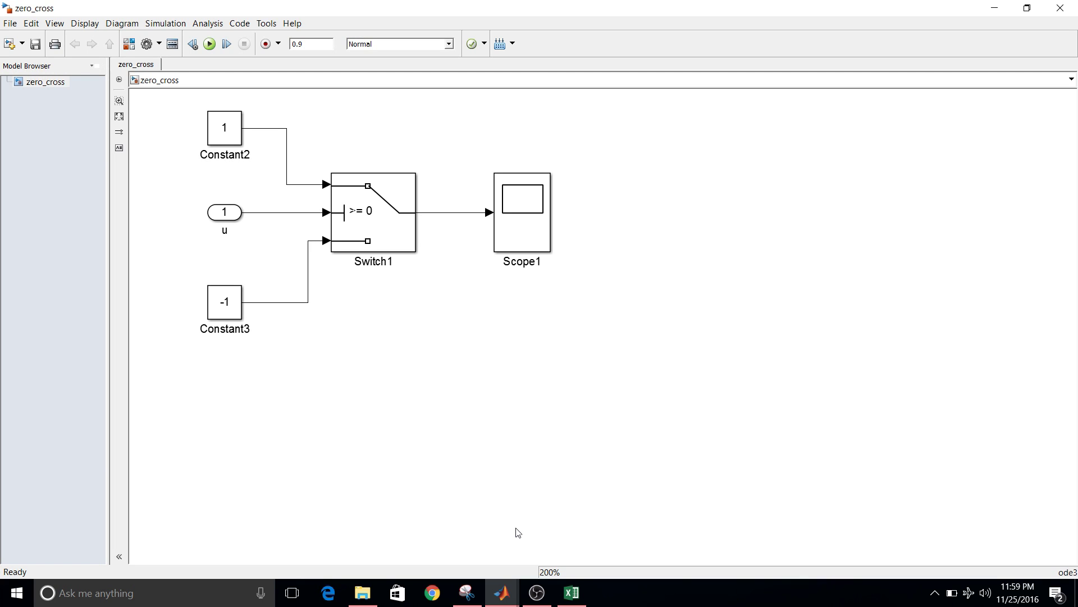
click(146, 47)
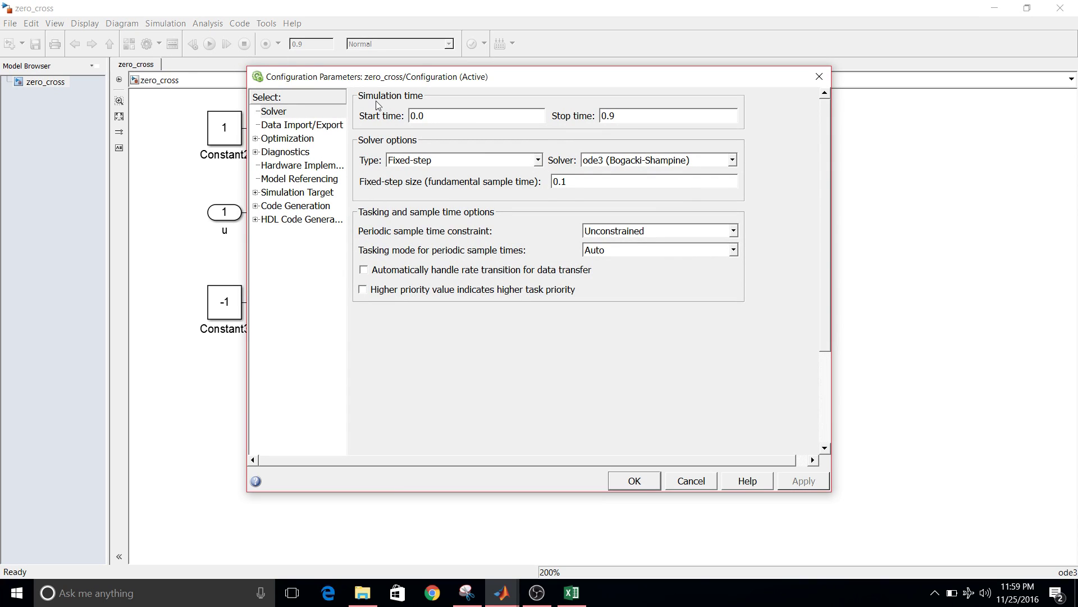
Show the Solver pane and compare it against the worksheet's 0 to 0.9 t range
click(290, 115)
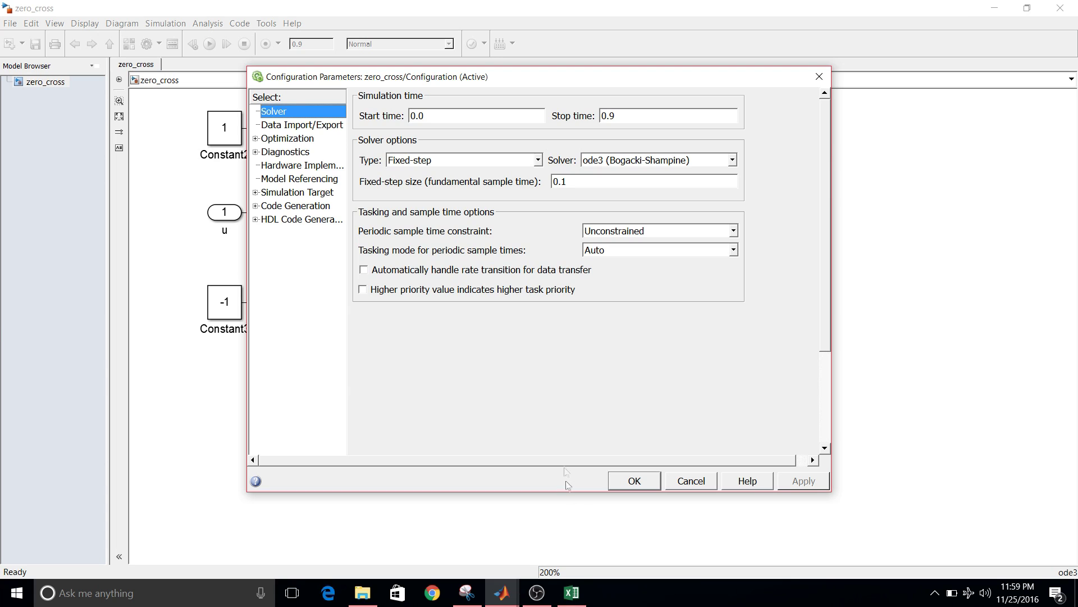
mouse_move(574, 592)
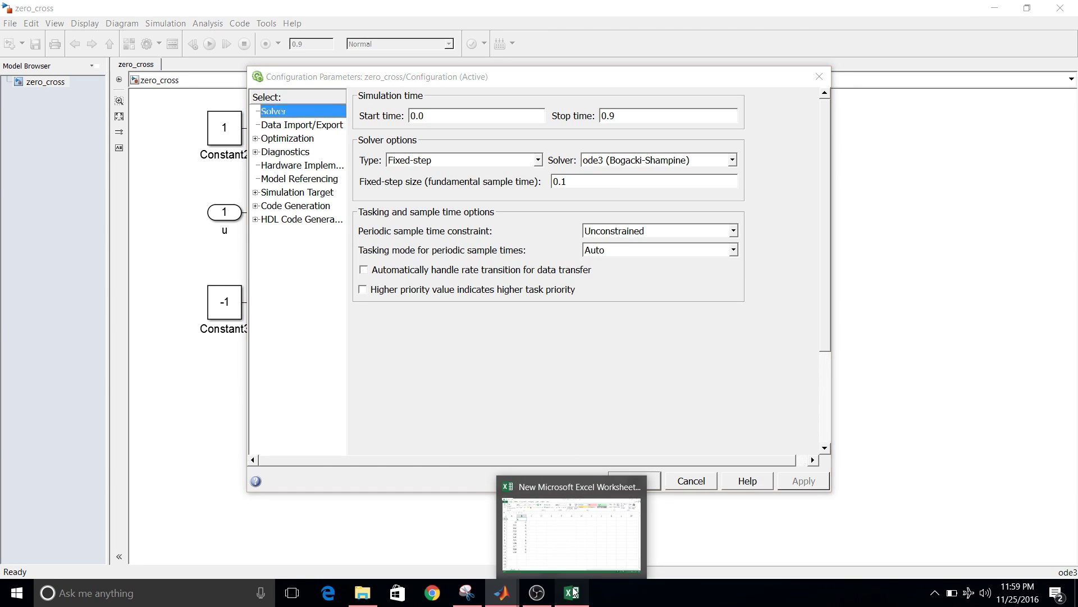
click(573, 591)
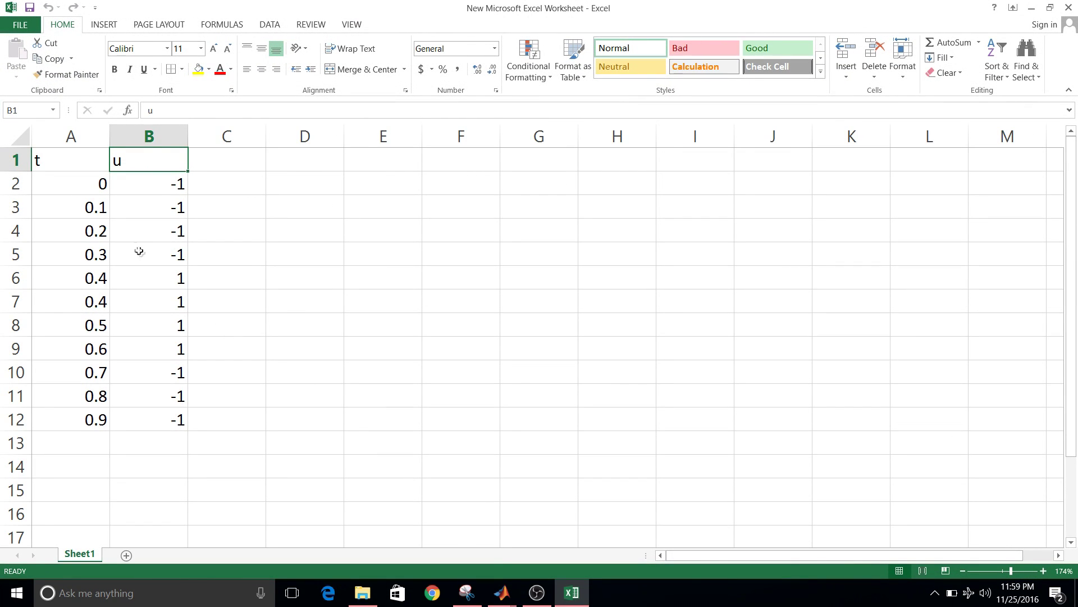
click(1032, 8)
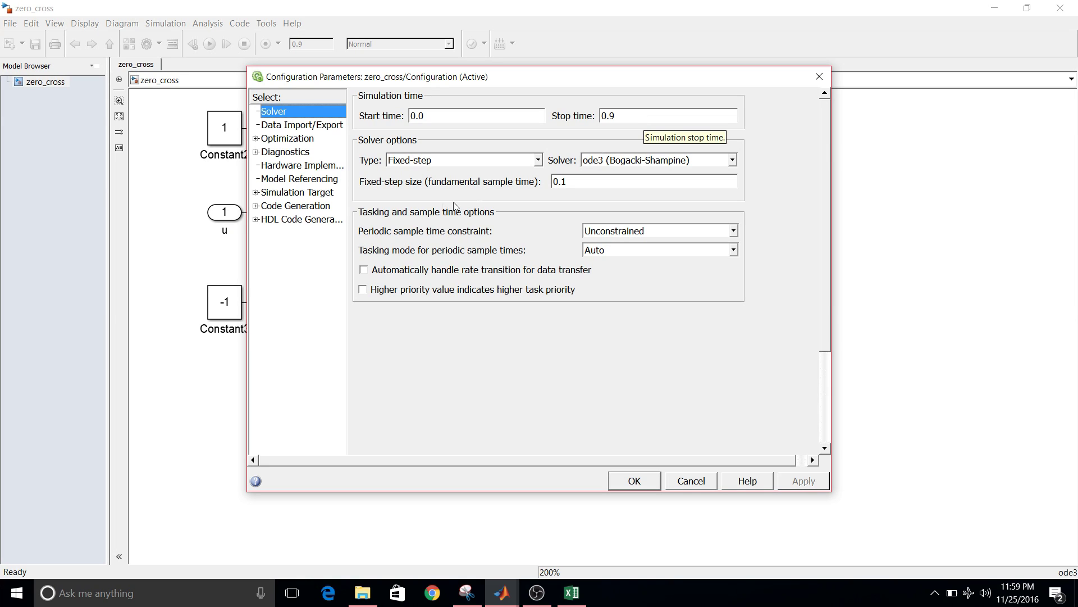
Switch the solver to Variable-step with discrete (no continuous states)
click(540, 161)
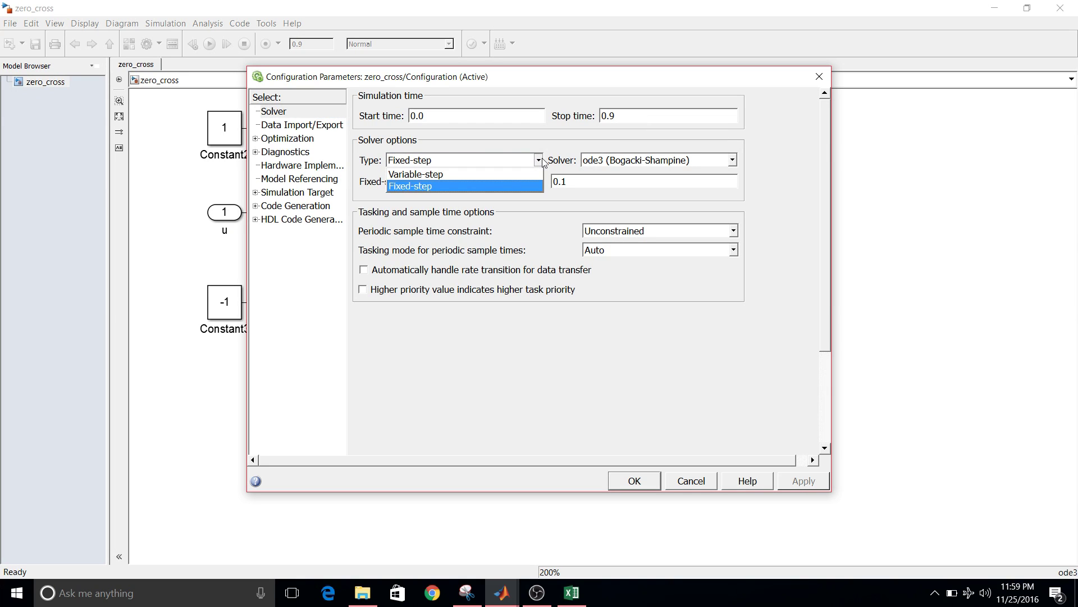
click(502, 175)
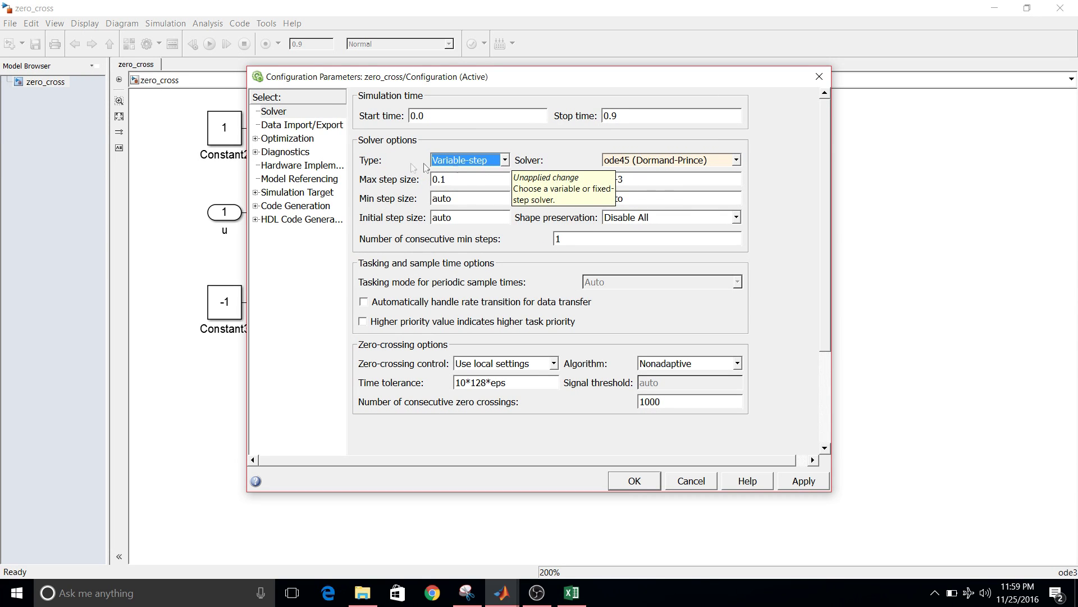
click(681, 163)
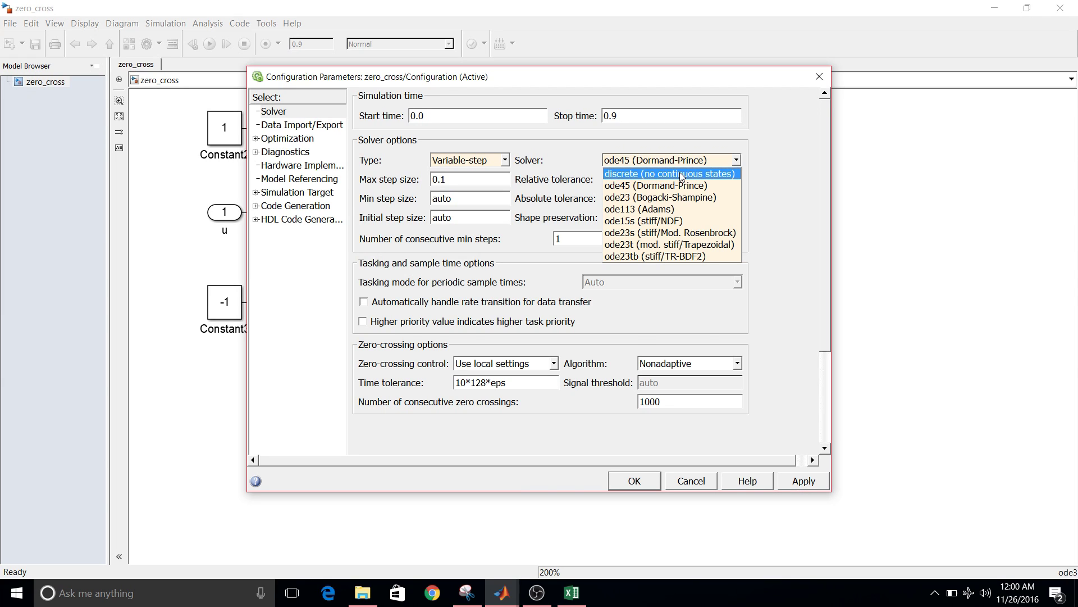
click(682, 175)
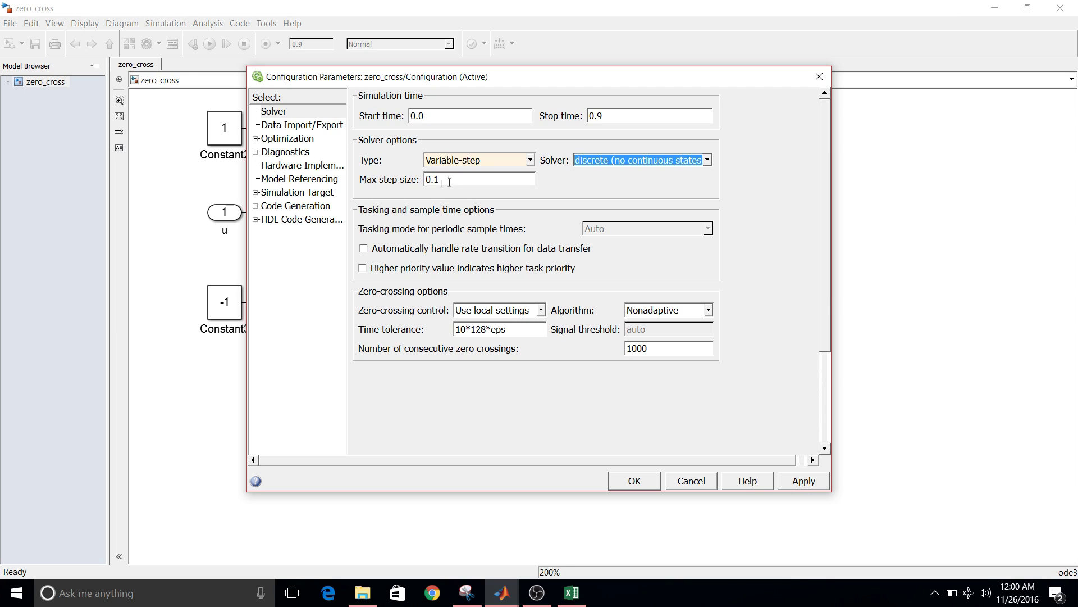
Enable Input under Data Import/Export and edit the input variables to read [t,u]
click(306, 129)
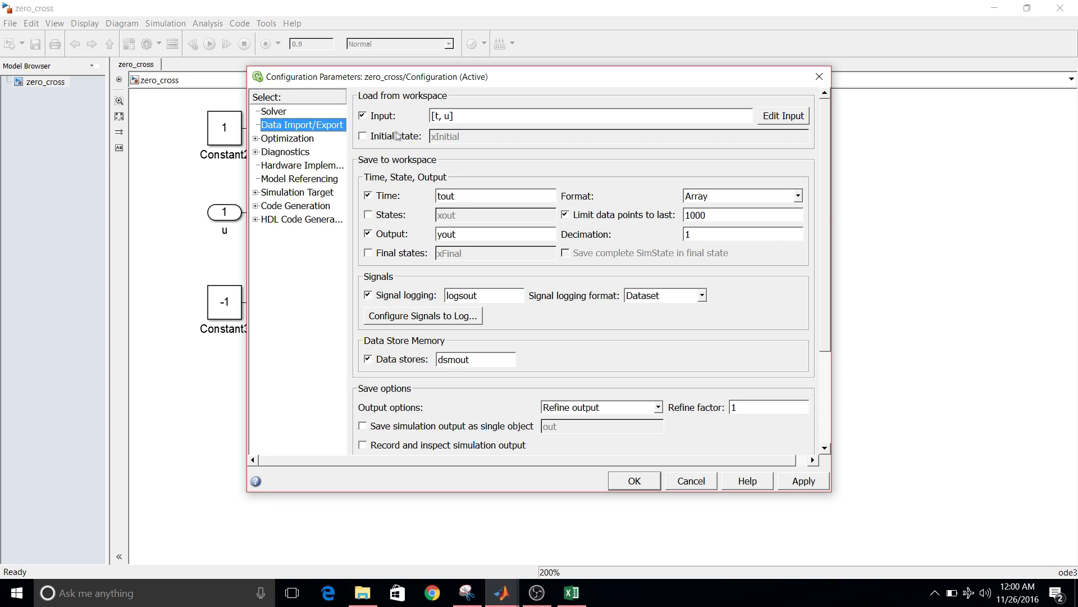
click(362, 116)
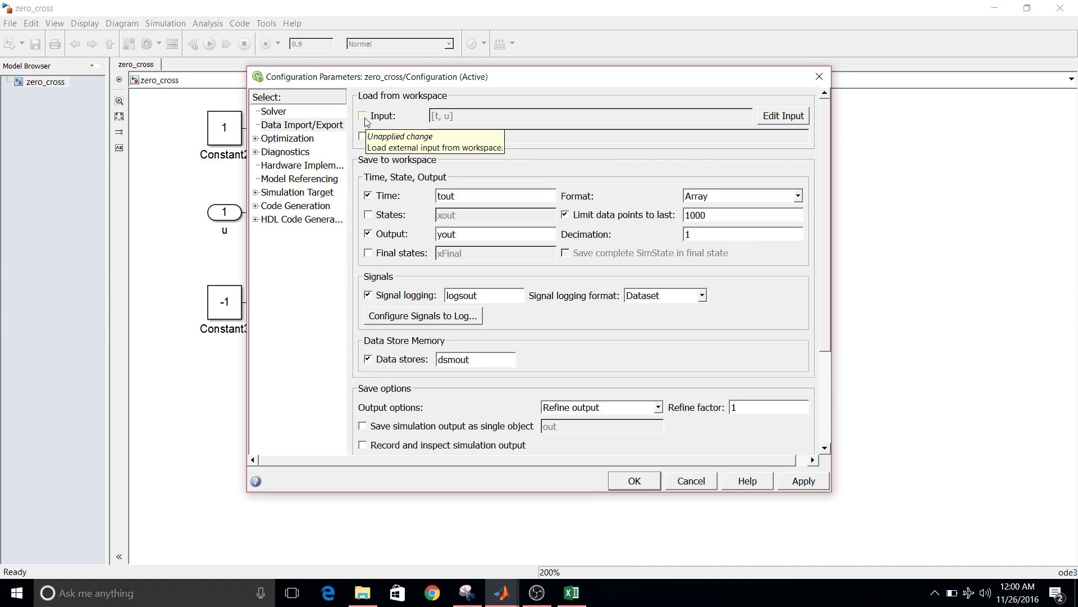
click(364, 118)
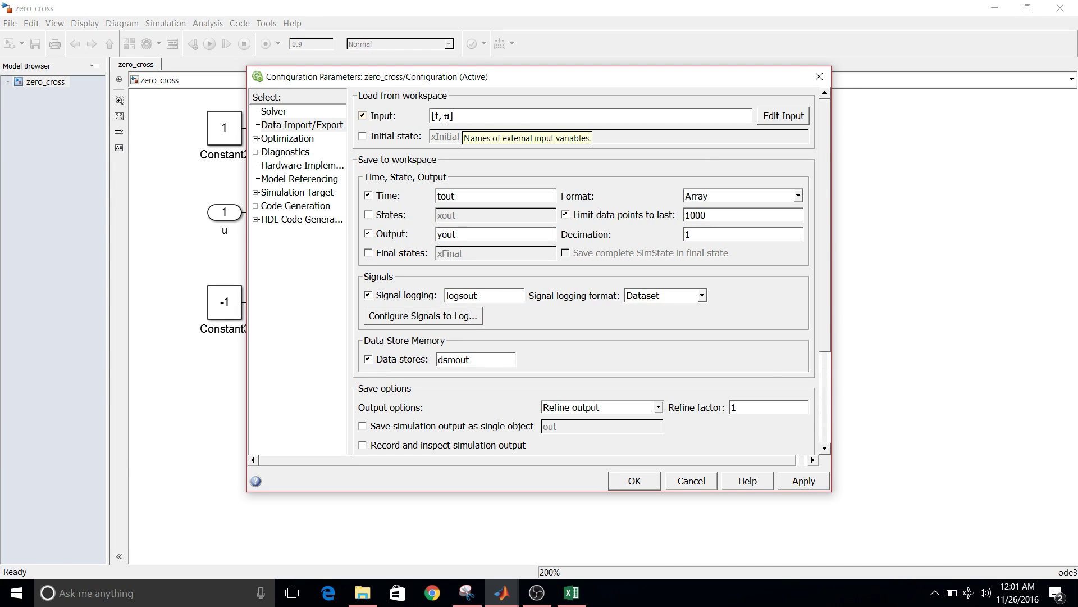
click(446, 118)
key(BackSpace)
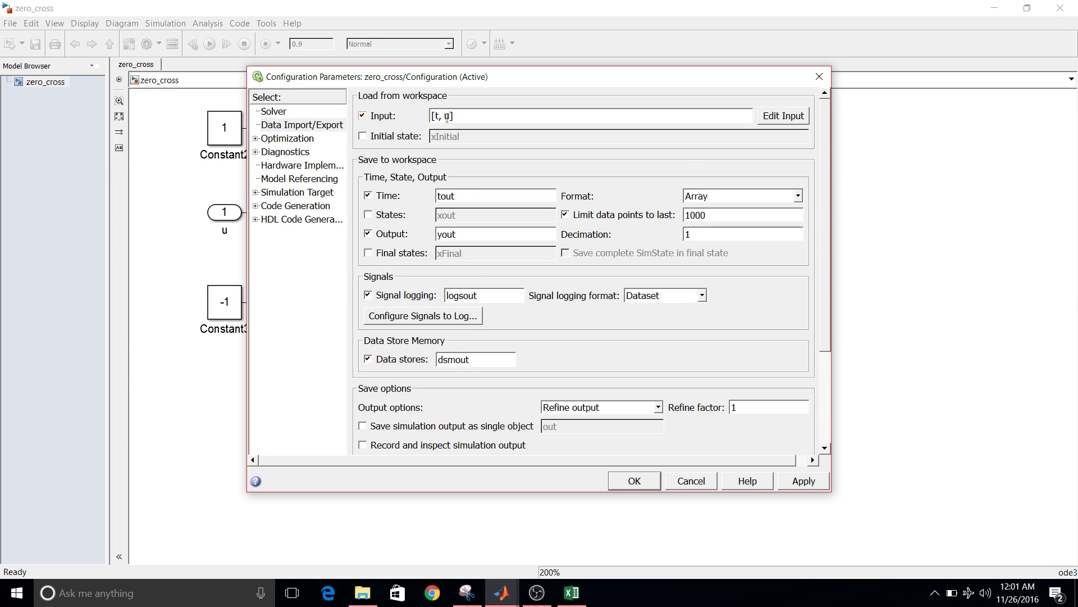
Apply and confirm the Variable-step discrete solver settings, then return to the model
click(306, 112)
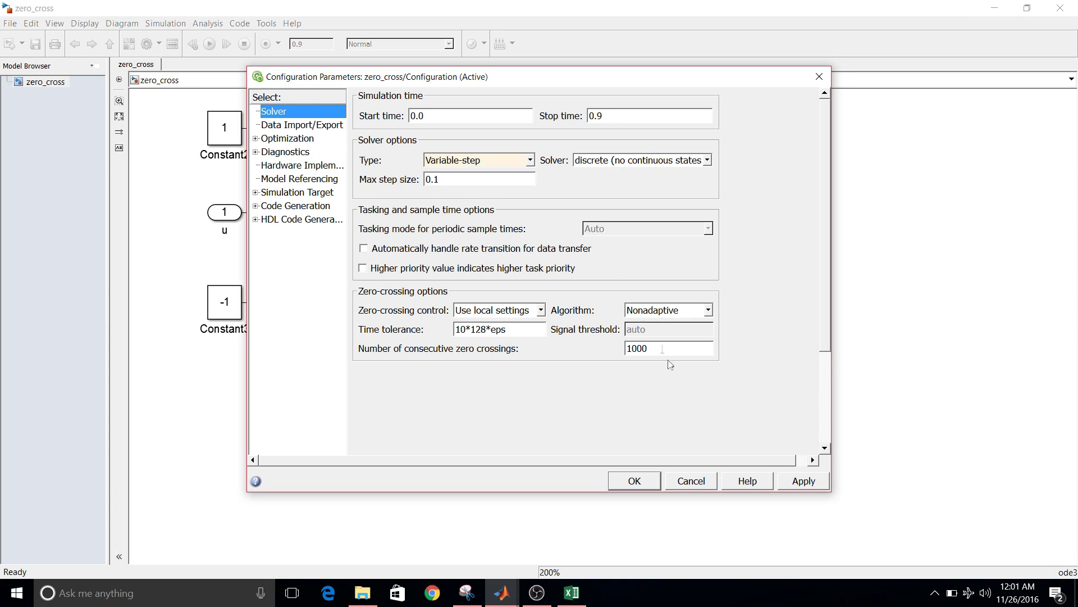
click(811, 481)
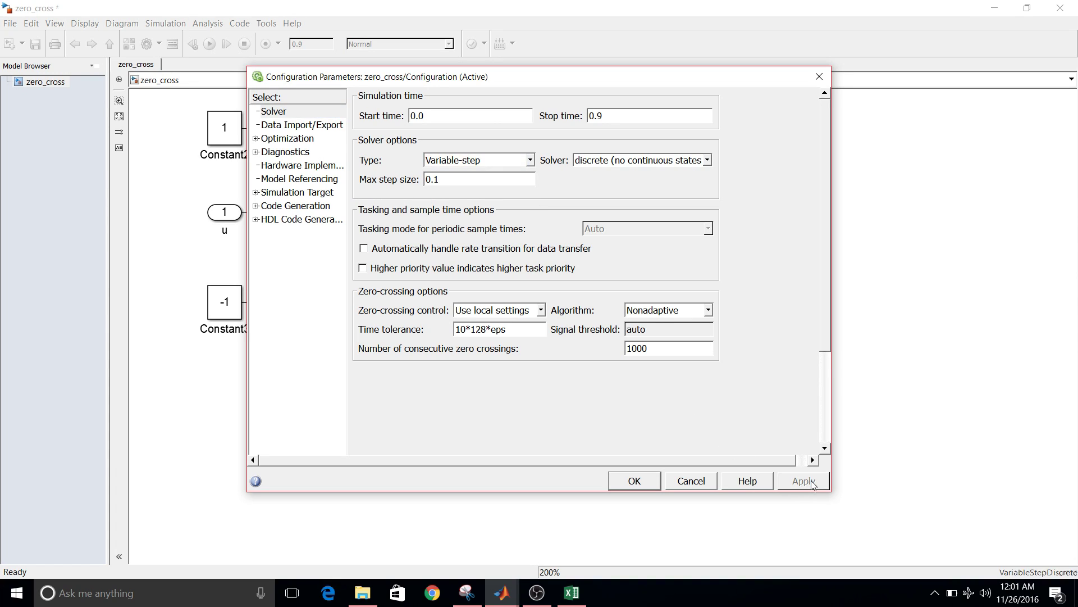
click(633, 480)
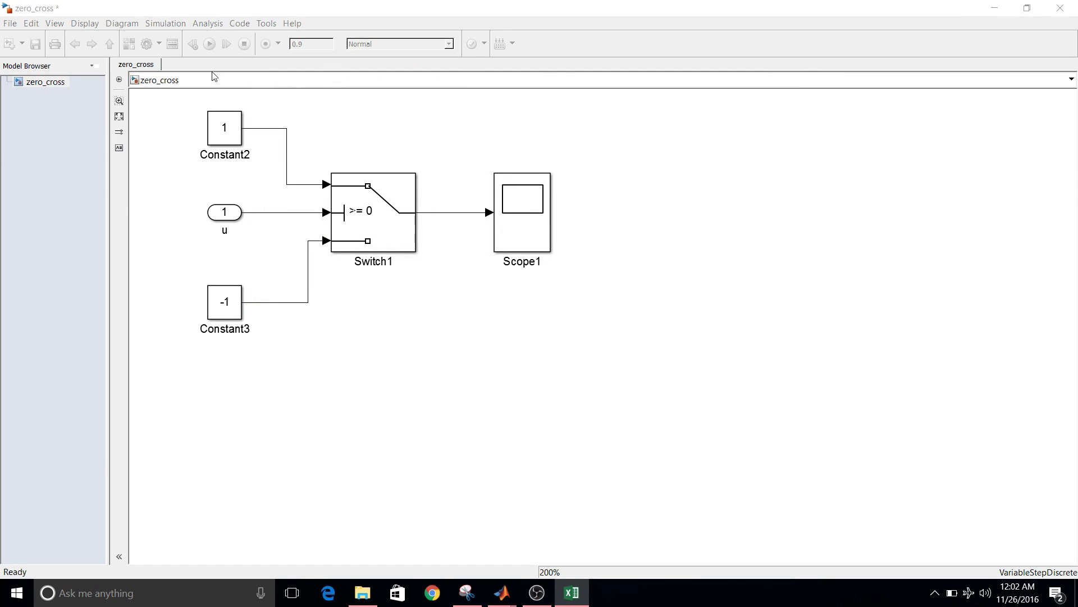
click(181, 159)
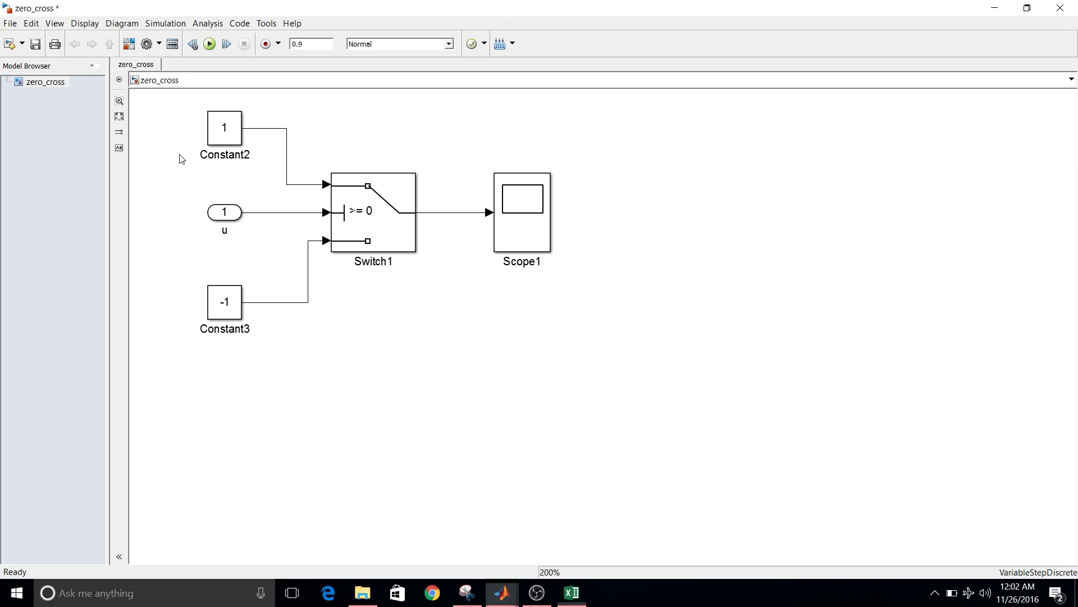
Save zero_cross, run the simulation, and open the Scope1 plot
click(36, 45)
click(209, 44)
double_click(537, 193)
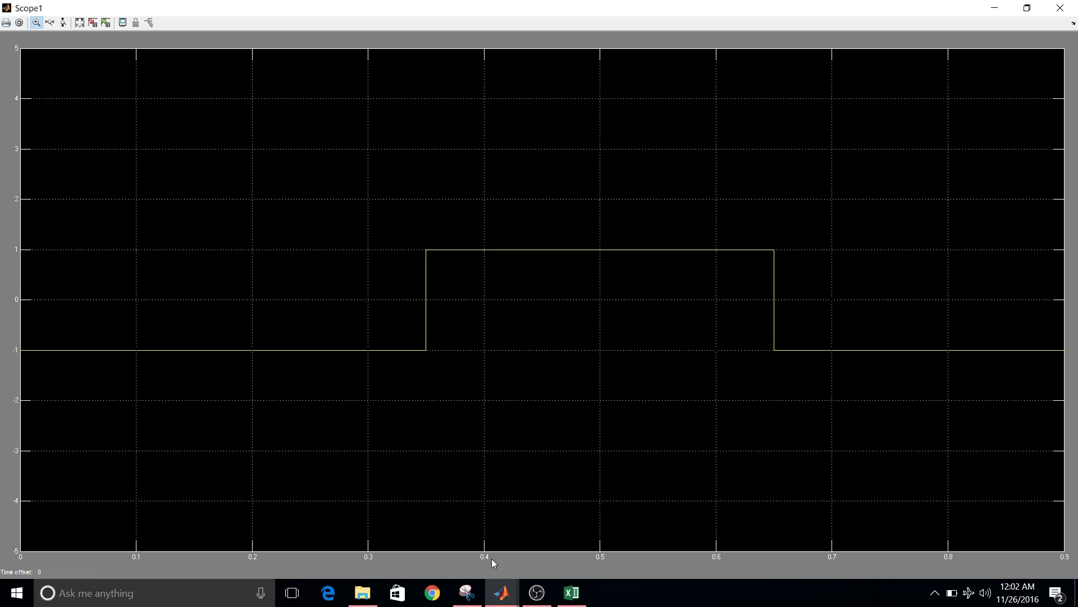
click(468, 594)
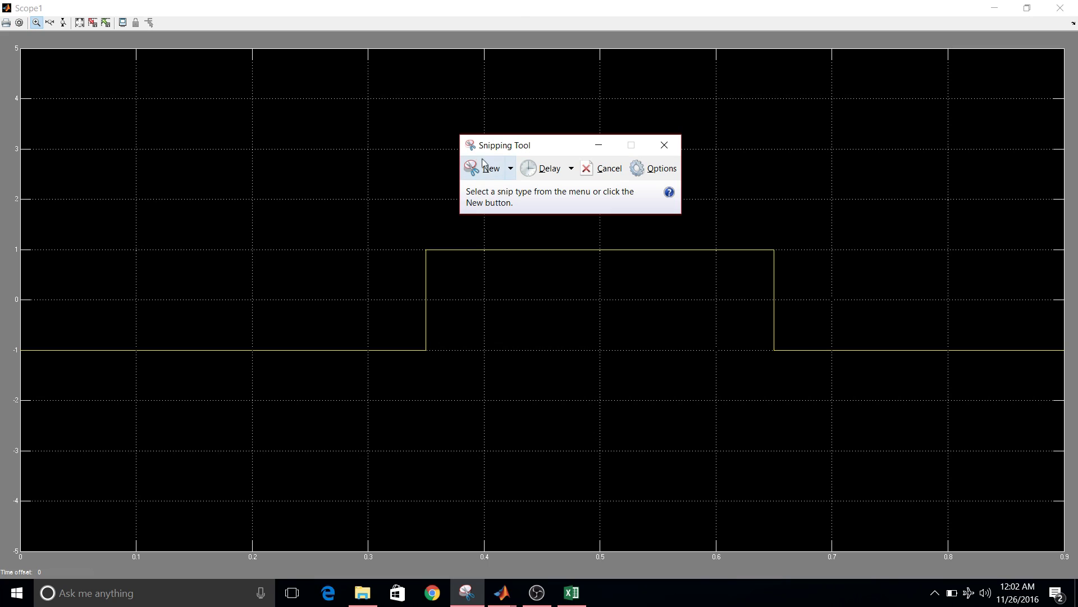
Snip the full Scope1 plot area, then hide Snipping Tool
click(482, 178)
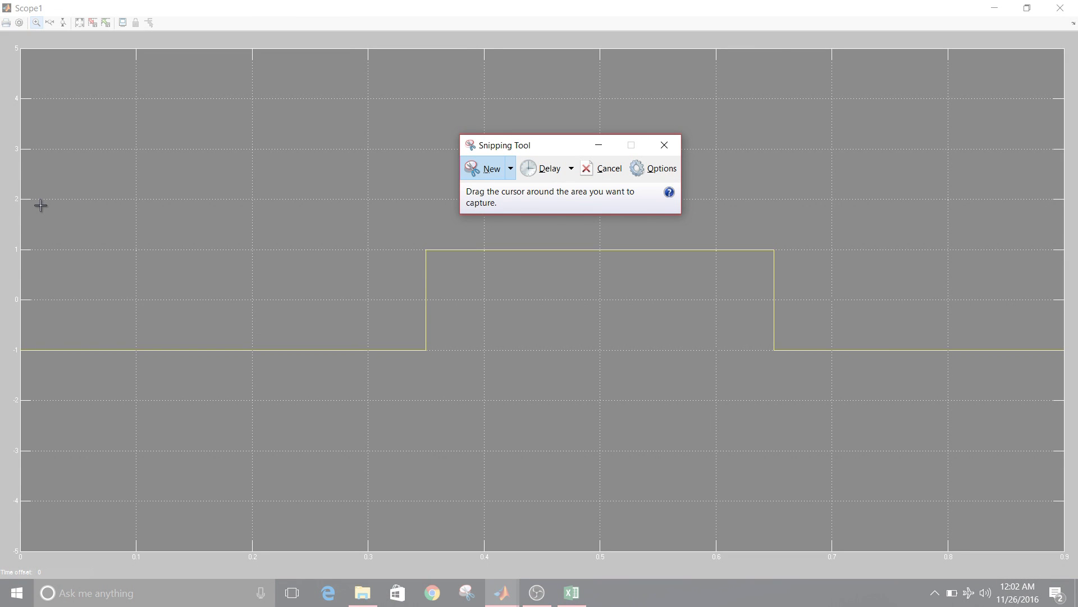
drag(1, 186, 1074, 570)
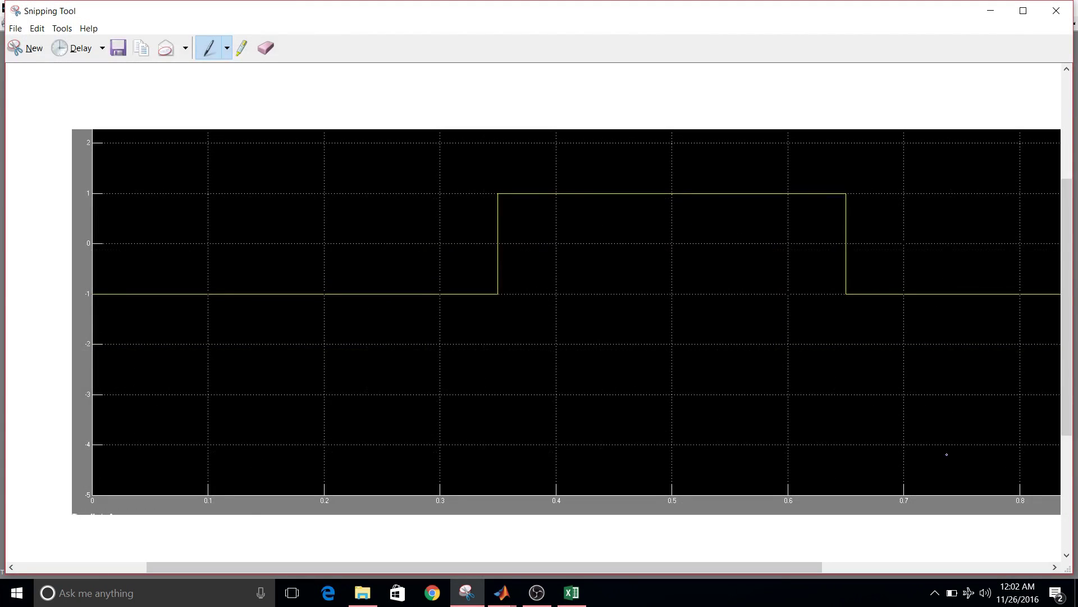
click(992, 11)
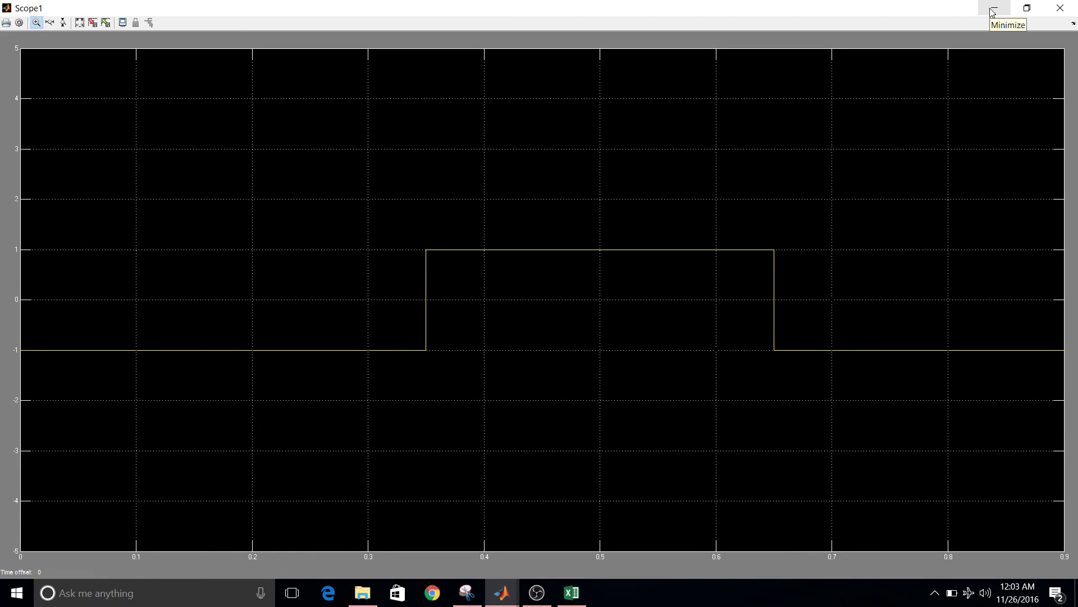
Close Scope1, open tout in the variable editor, select its 13 values, and go to Excel
click(1055, 7)
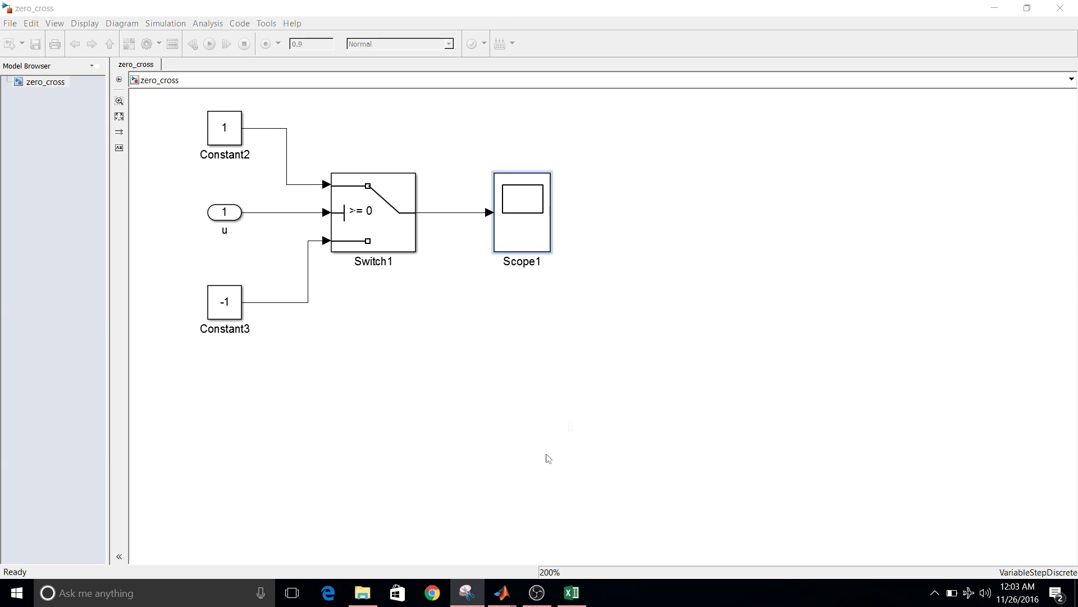
mouse_move(500, 604)
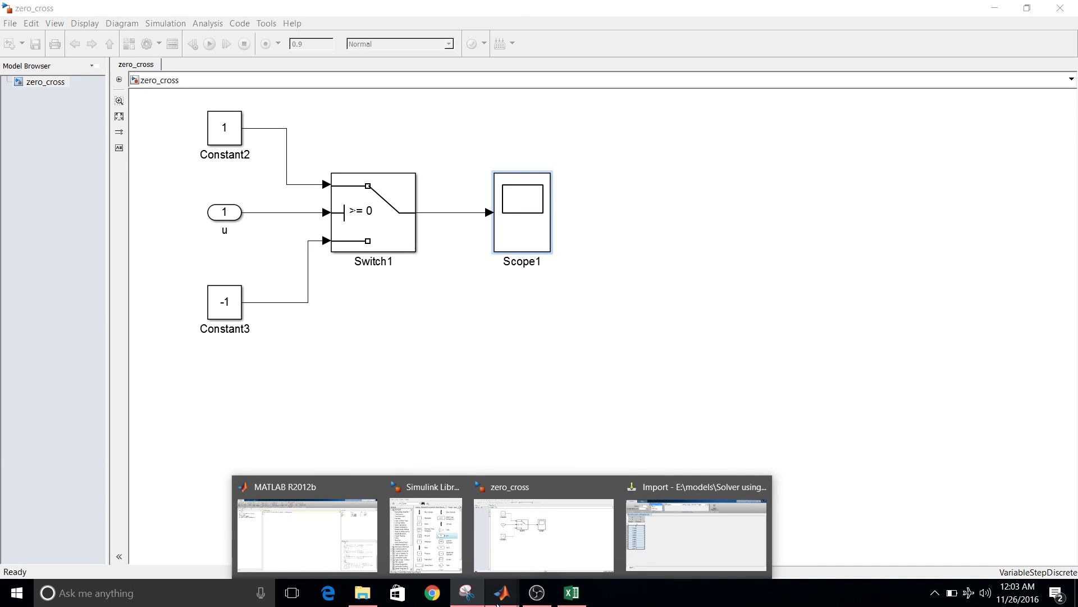
click(302, 538)
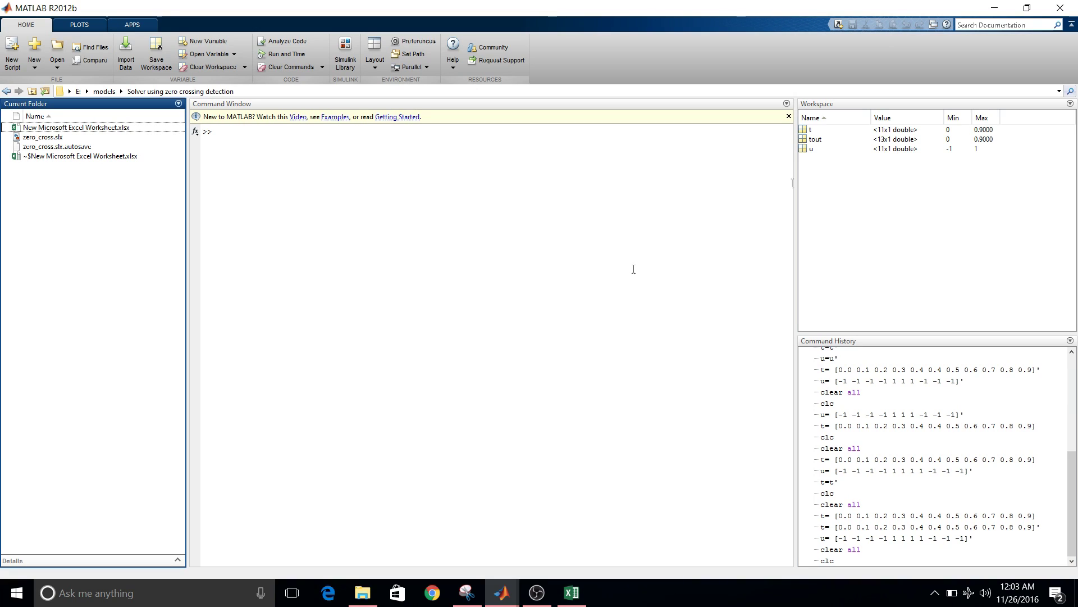
click(806, 142)
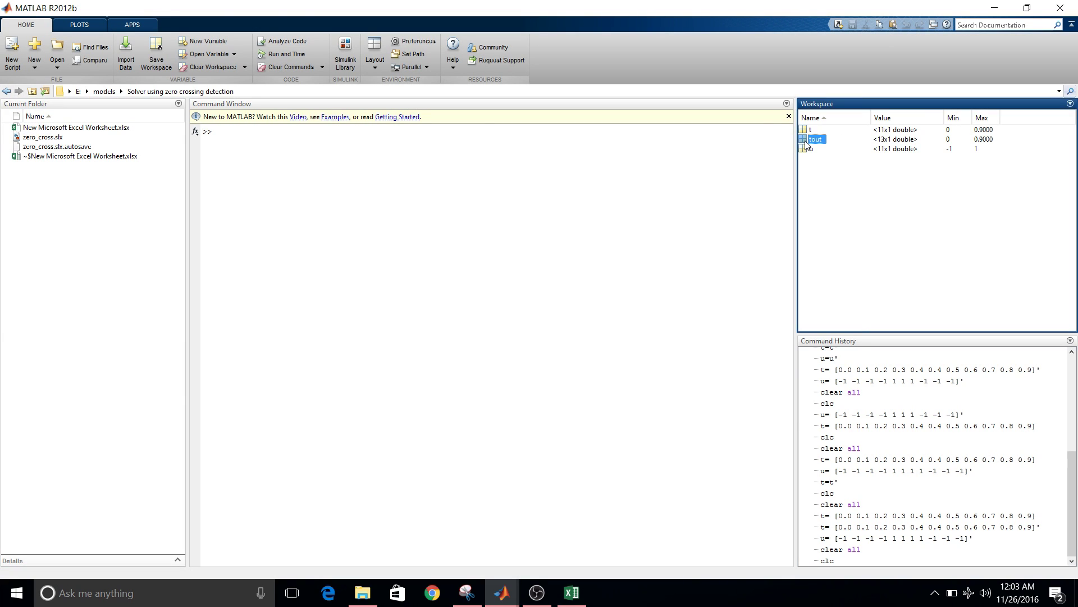
double_click(807, 145)
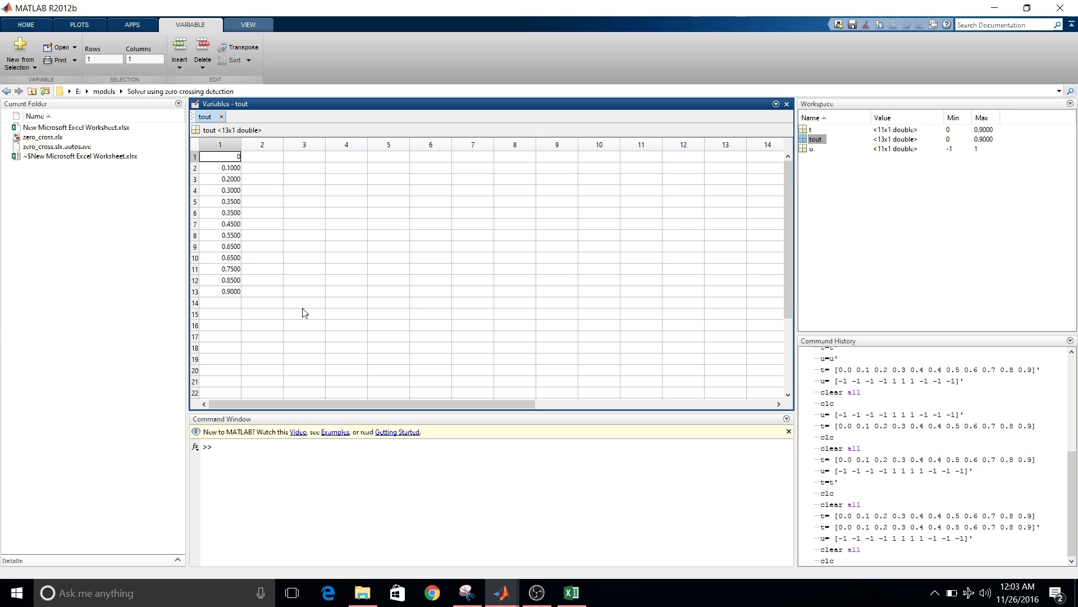
drag(230, 162, 224, 296)
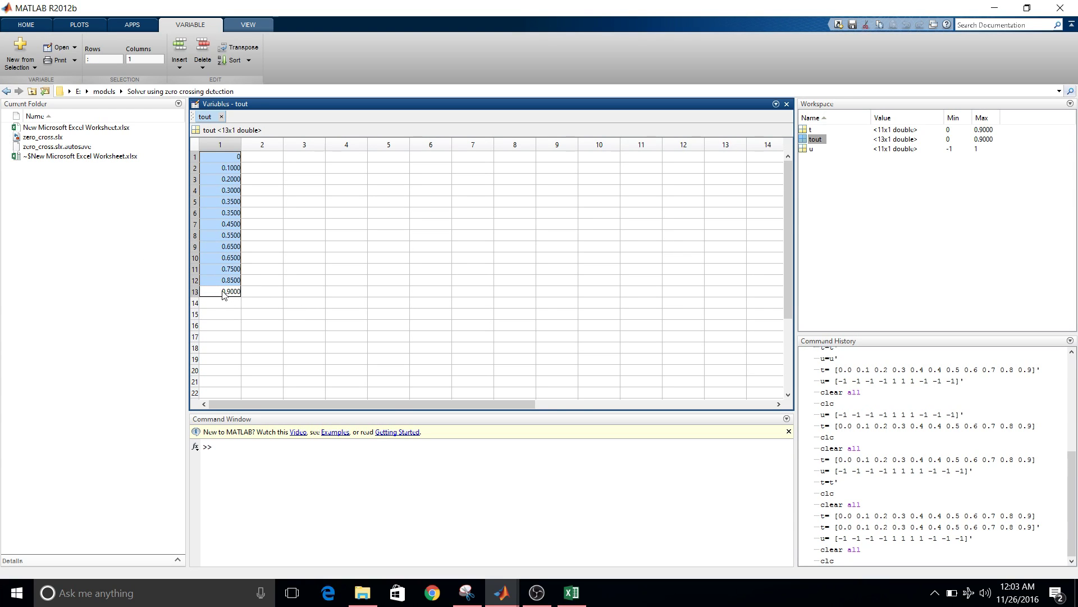
click(577, 594)
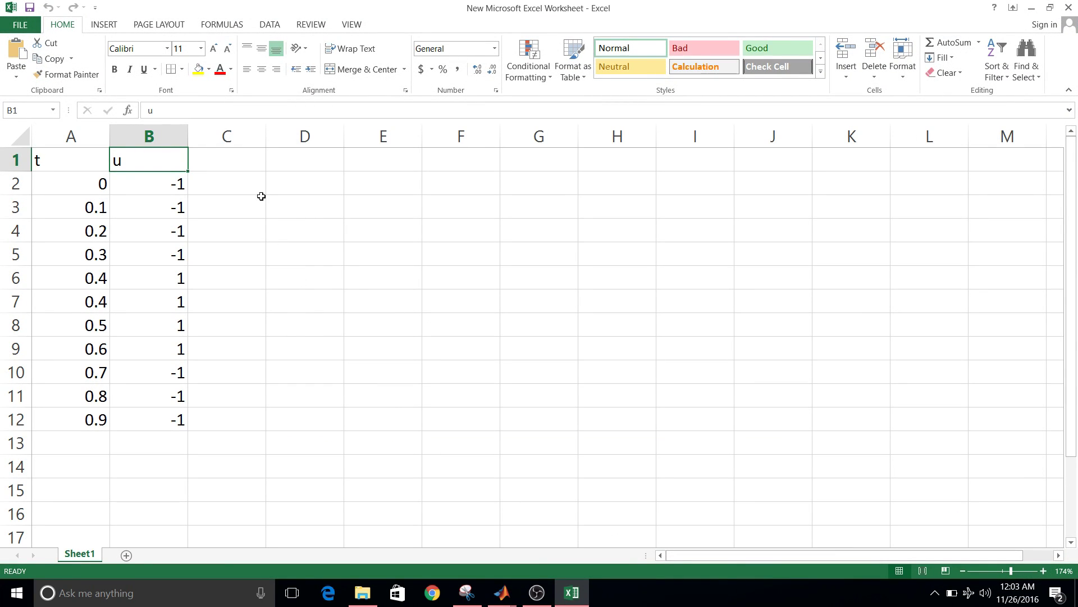
Paste the 13 tout values into D2:D14 and compare them against the t and u columns
click(292, 187)
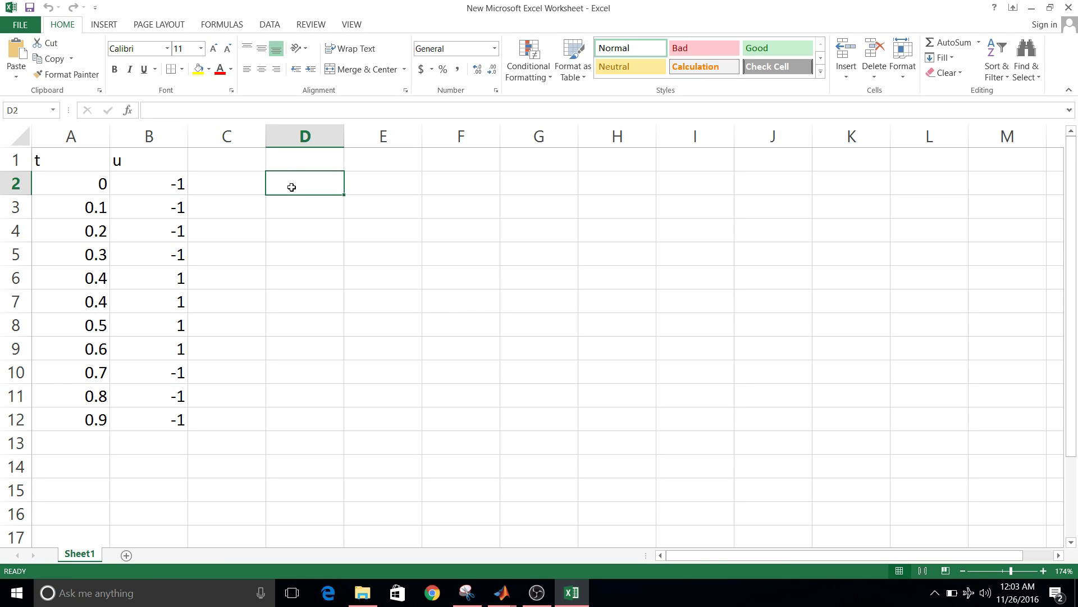
text(0 0.1 0.2 0.3 0.35 0.35 0.45 0.55 0.65 0.65 0.75 0.85 0.9)
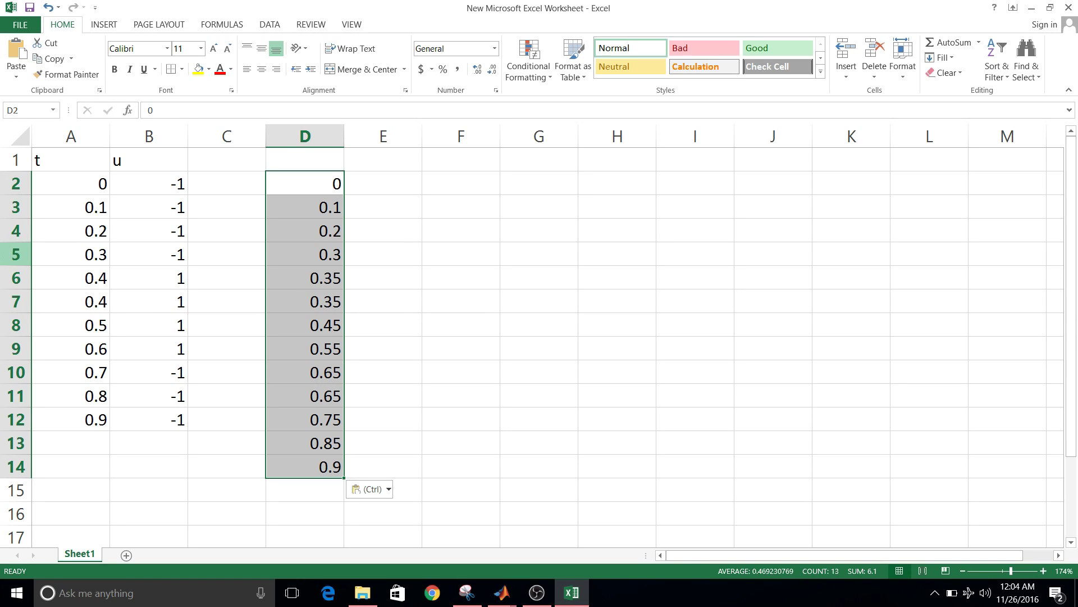
click(8, 256)
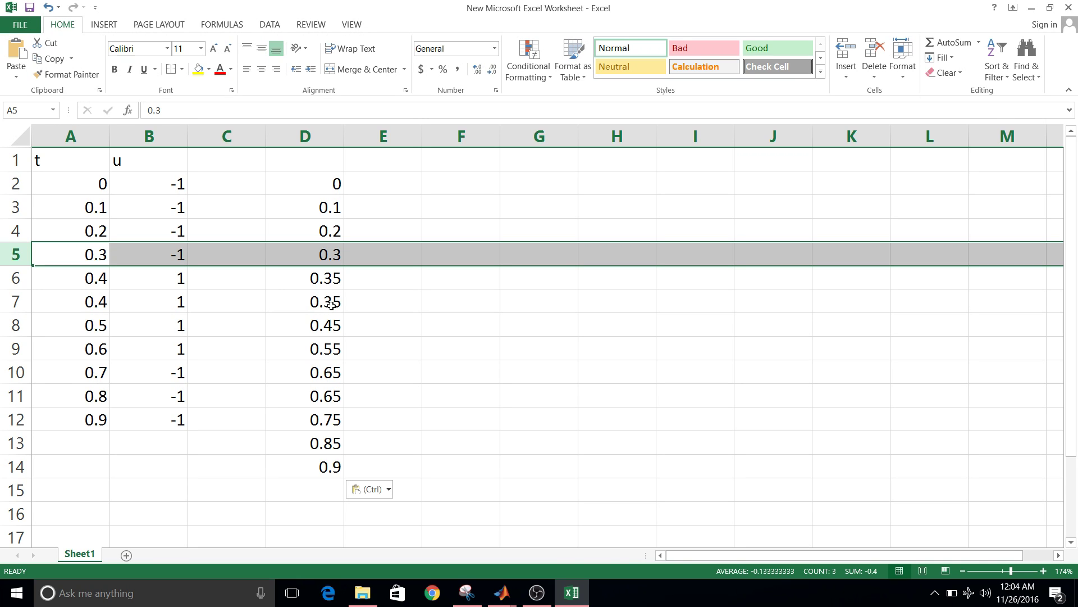
click(333, 304)
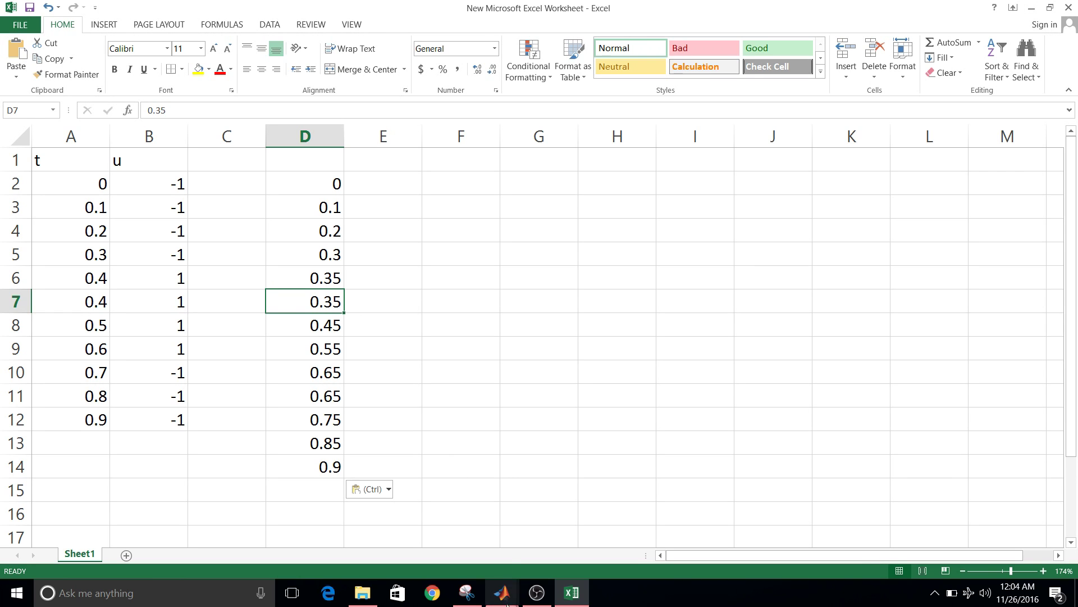
mouse_move(509, 599)
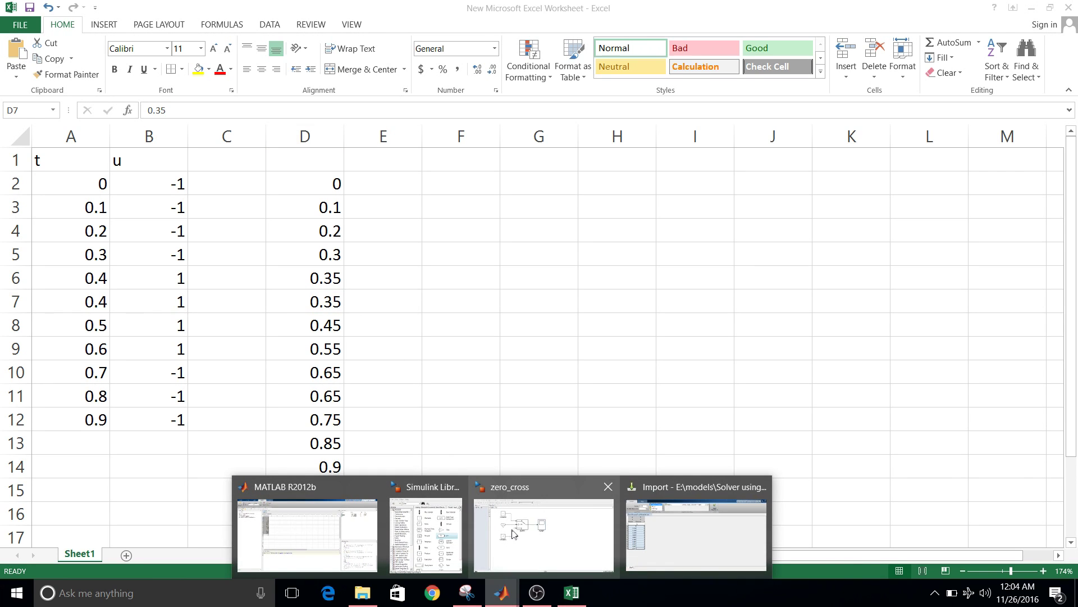
click(515, 531)
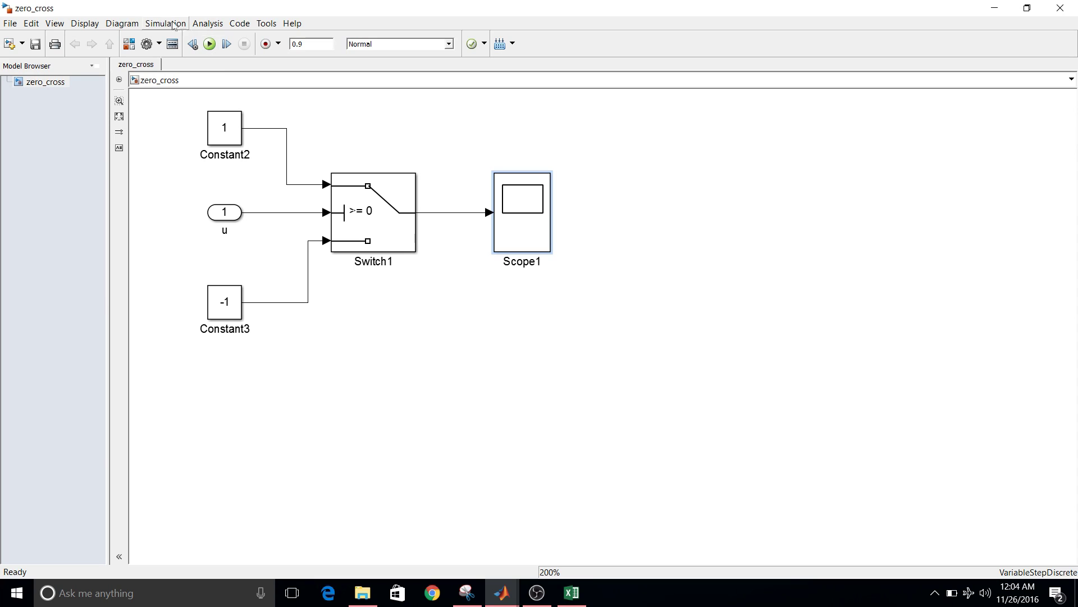
Set the solver to Fixed-step, discrete (no continuous states), 0.1 step size, and apply
click(147, 45)
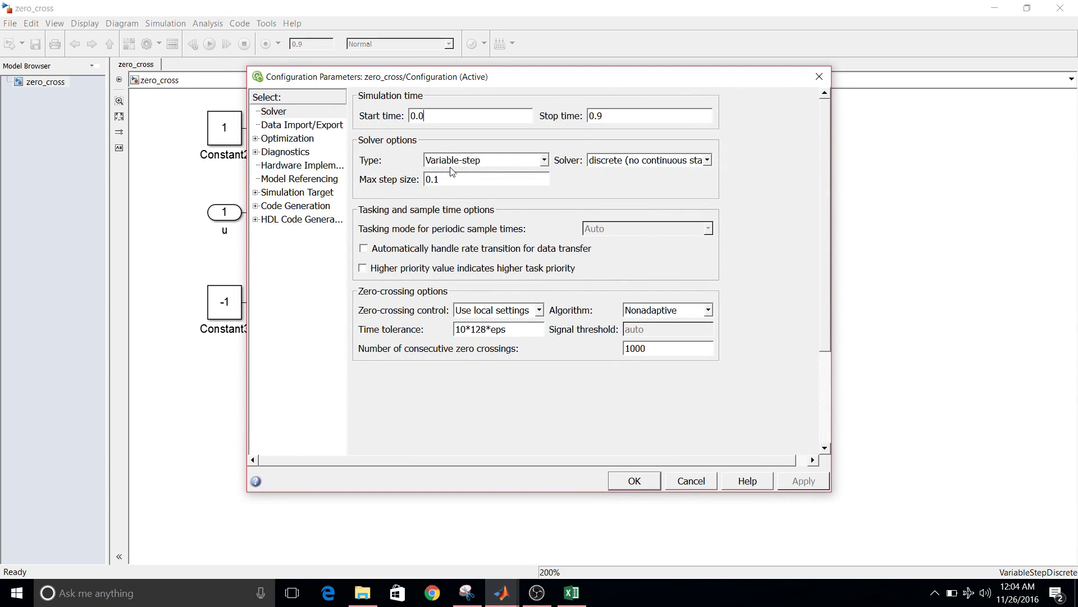
click(520, 161)
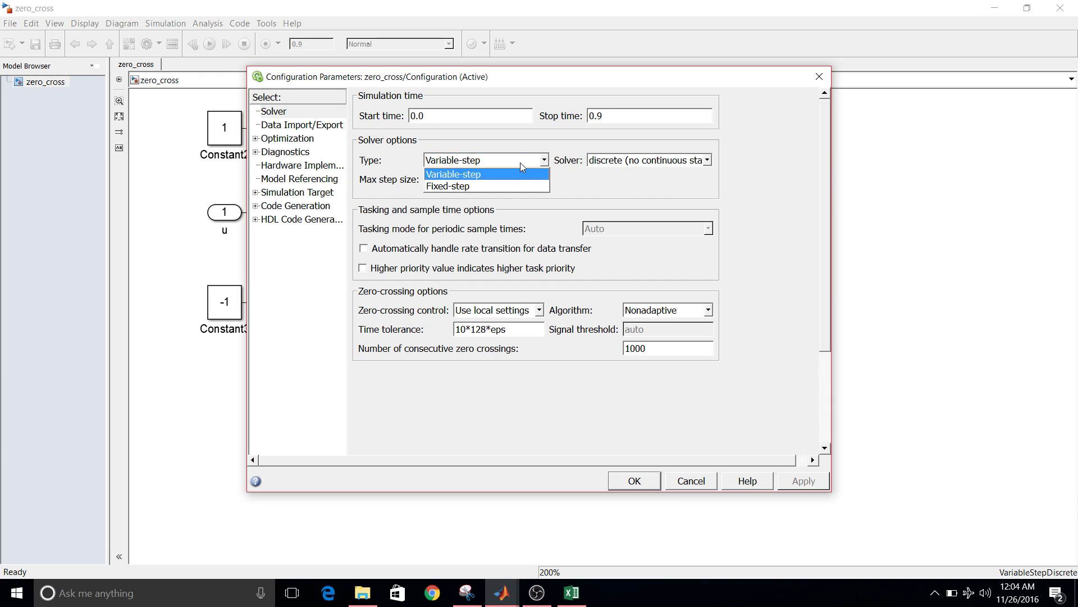
click(500, 188)
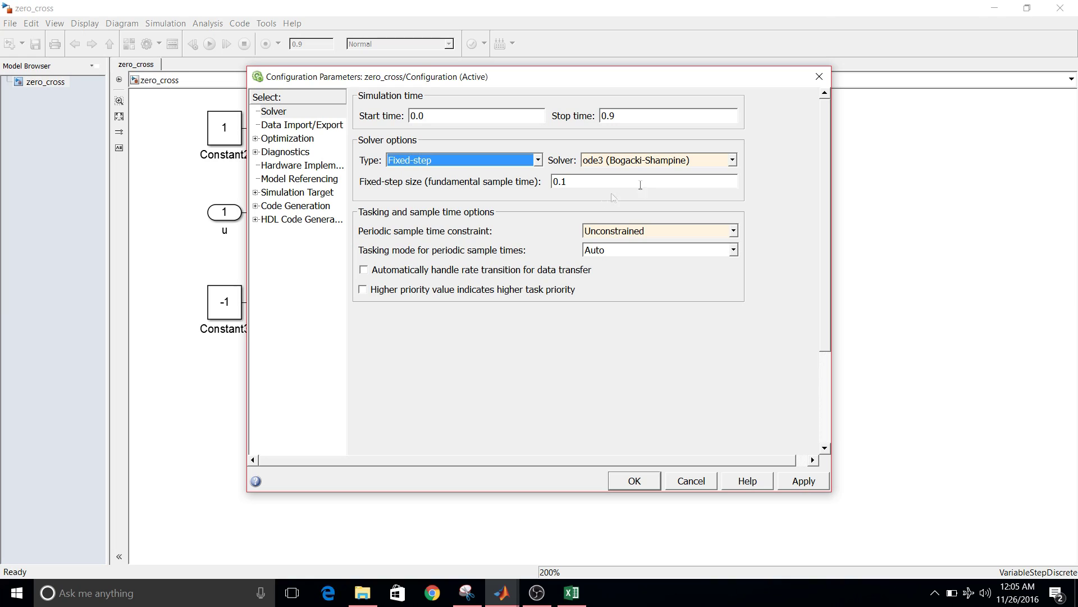
click(667, 164)
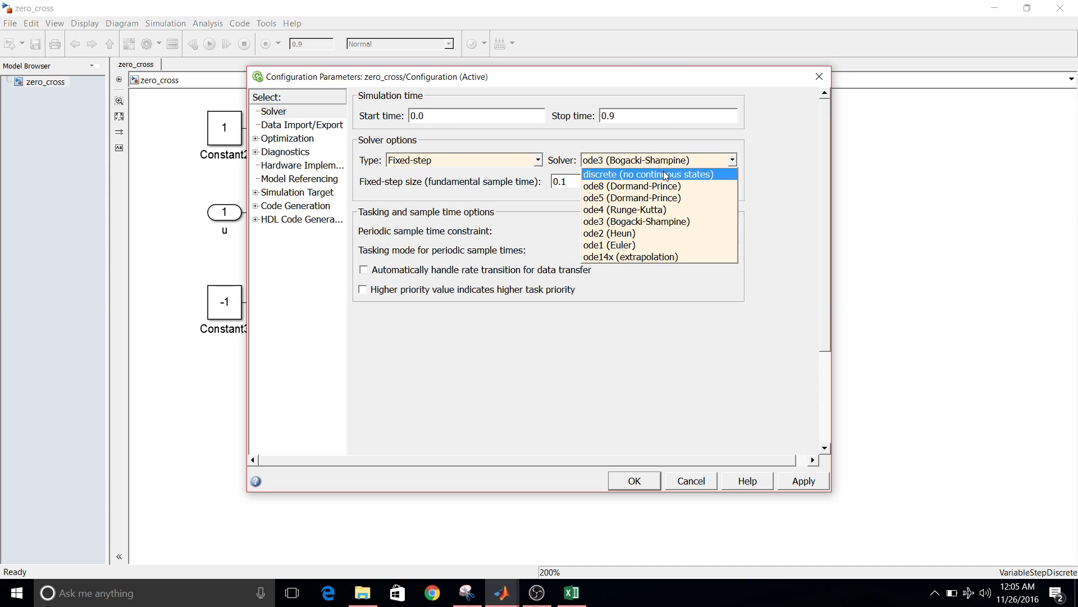
click(665, 176)
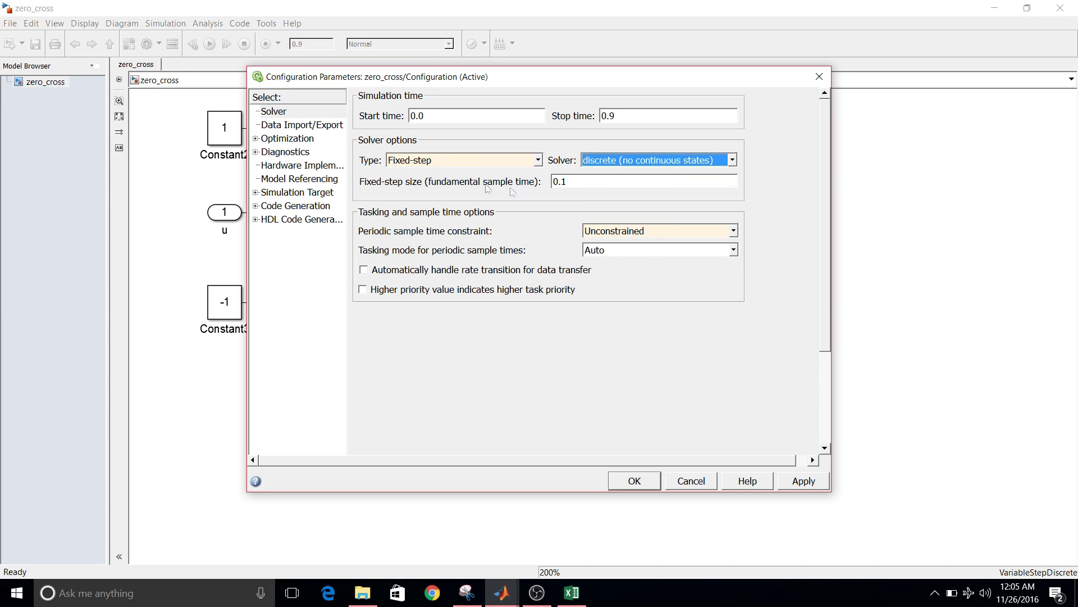
click(782, 485)
click(640, 482)
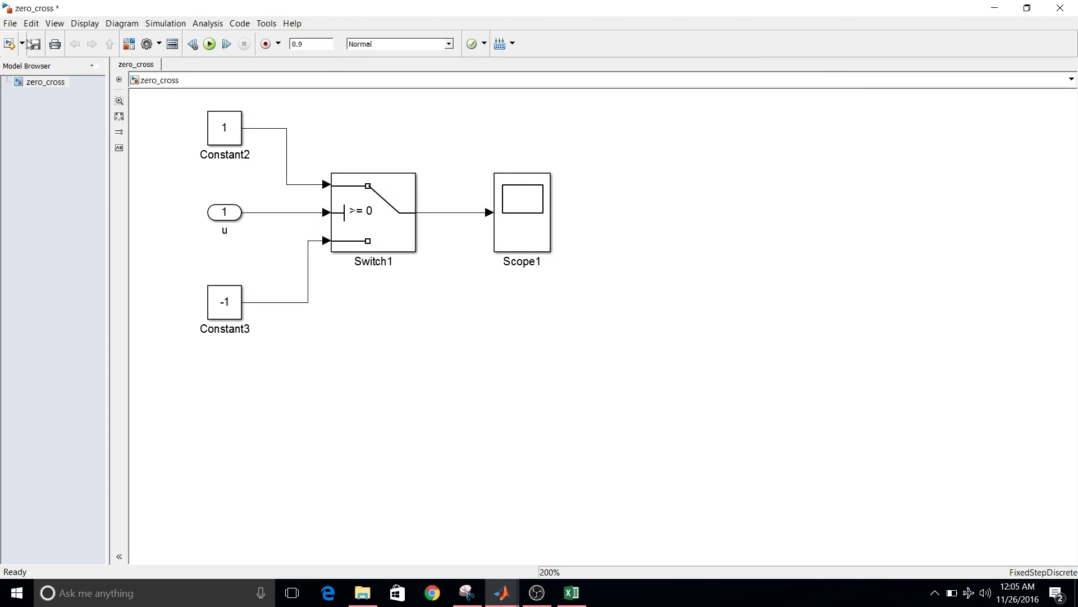
Save zero_cross, re-run it, and check Scope1 now switches at 0.4 and 0.7
click(35, 45)
click(208, 45)
click(512, 219)
double_click(512, 219)
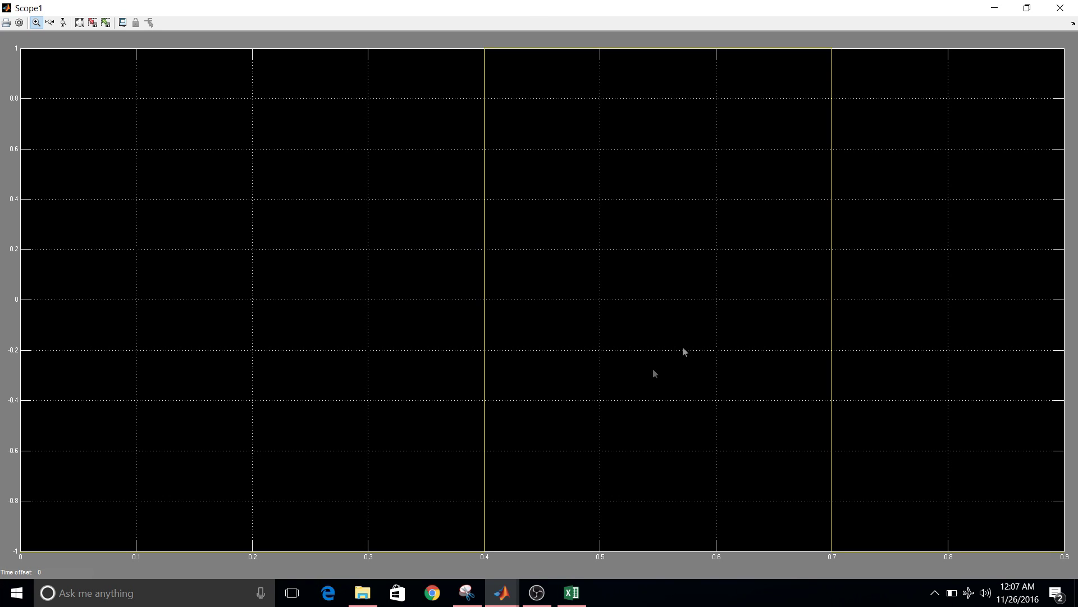
click(995, 12)
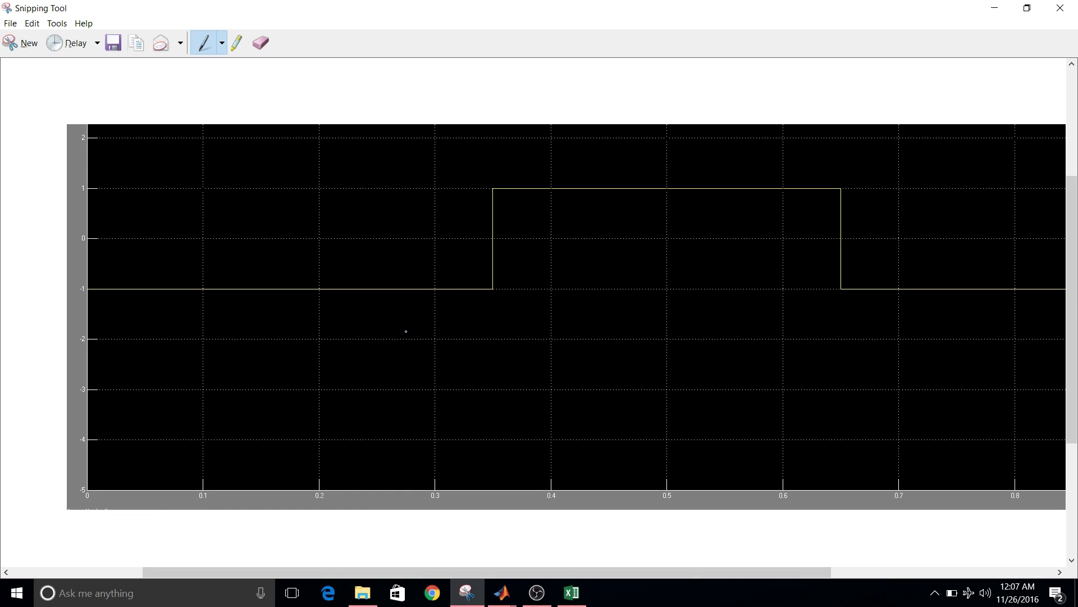
click(992, 7)
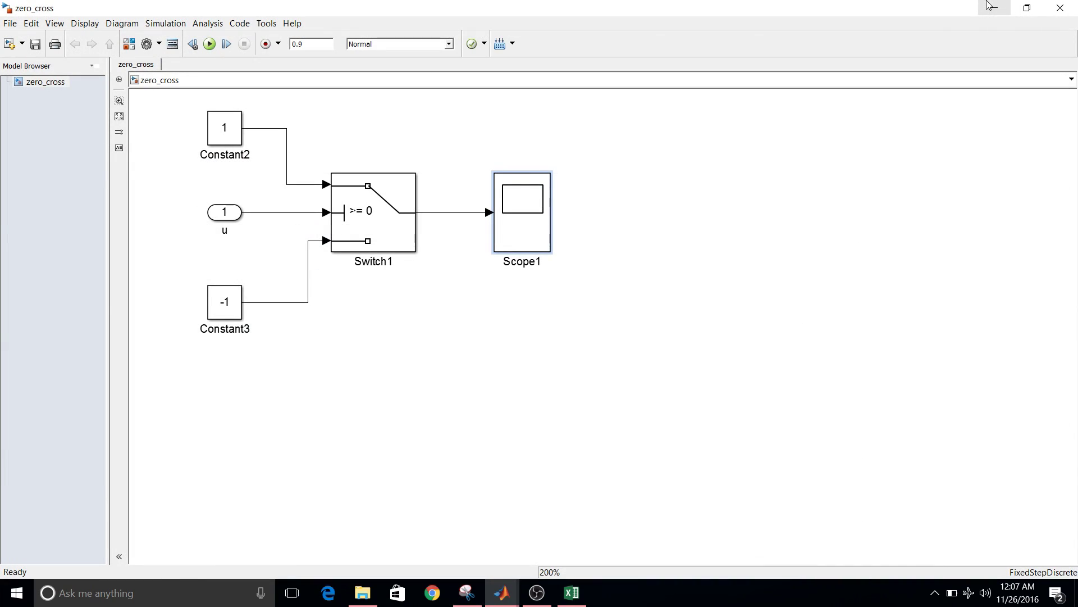
Copy rows 1–10 of the fixed-step tout (0 to 0.9) from MATLAB's variable editor
click(502, 593)
click(242, 534)
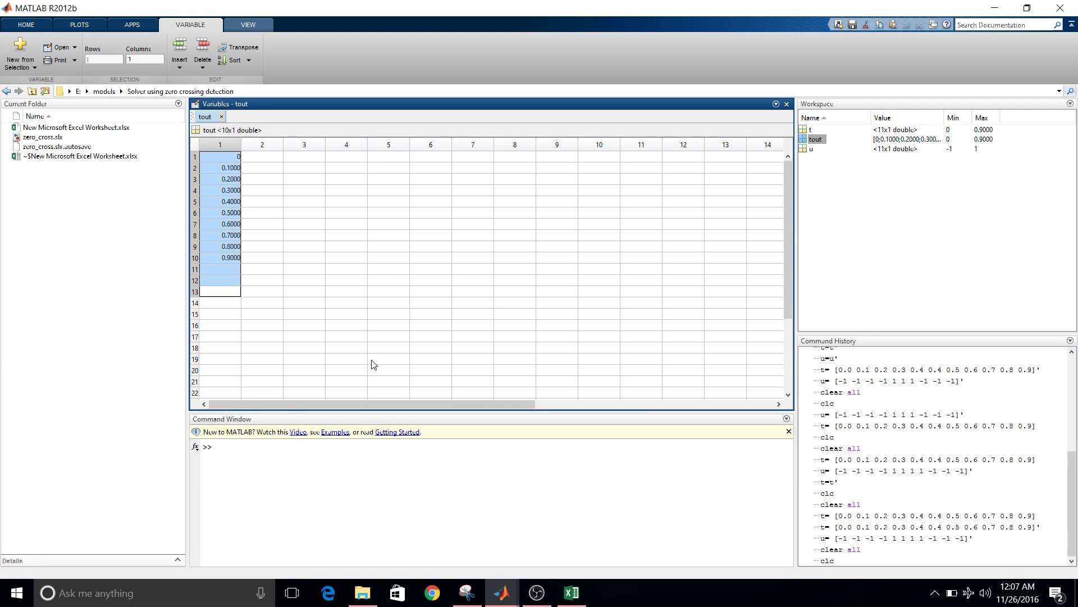
click(228, 158)
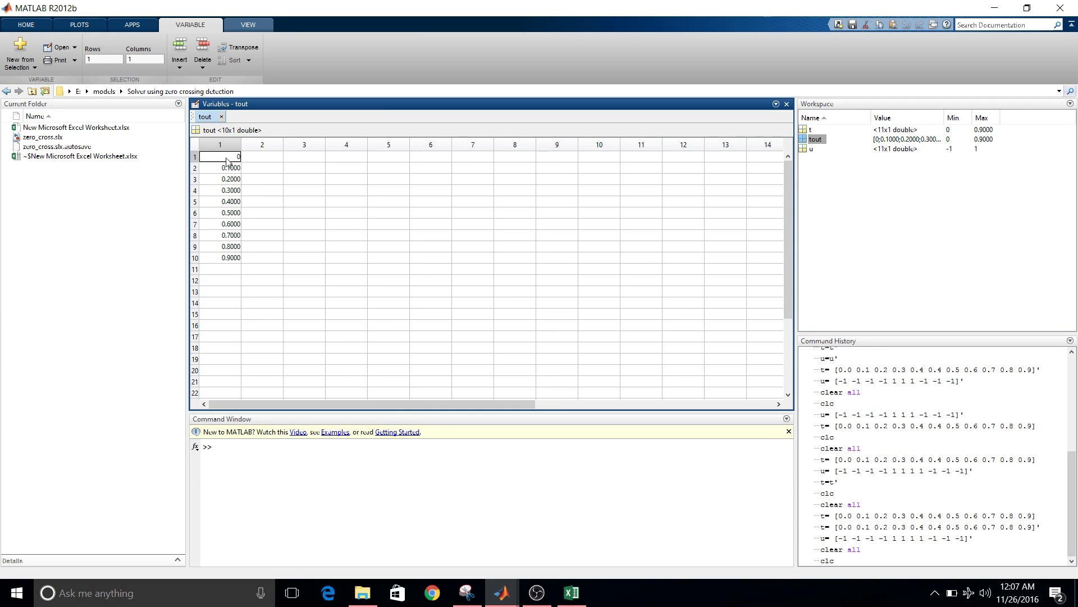
drag(228, 160, 218, 261)
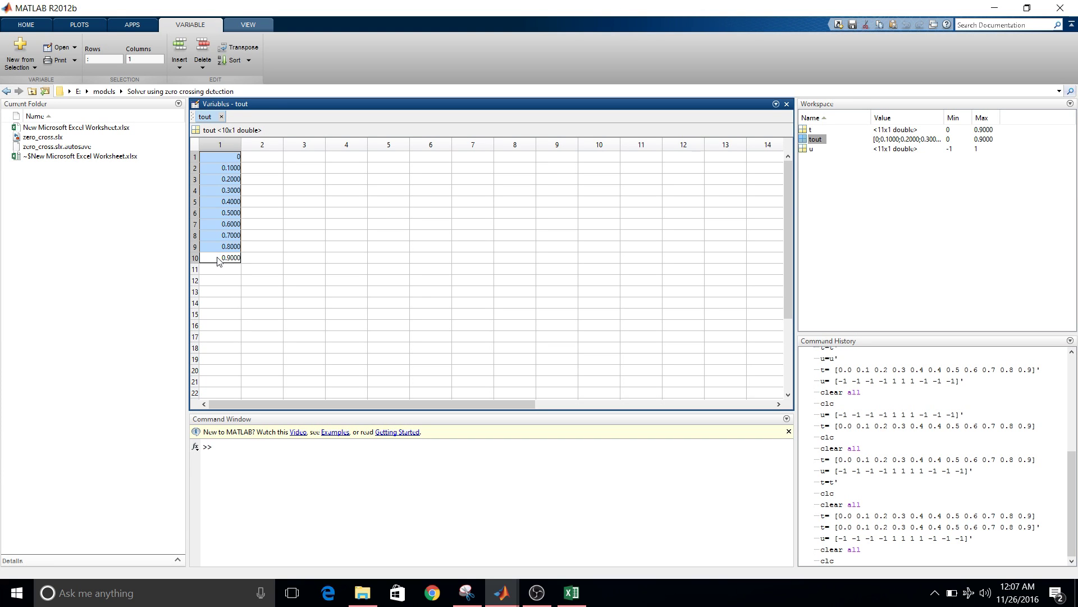
key(alt+Tab)
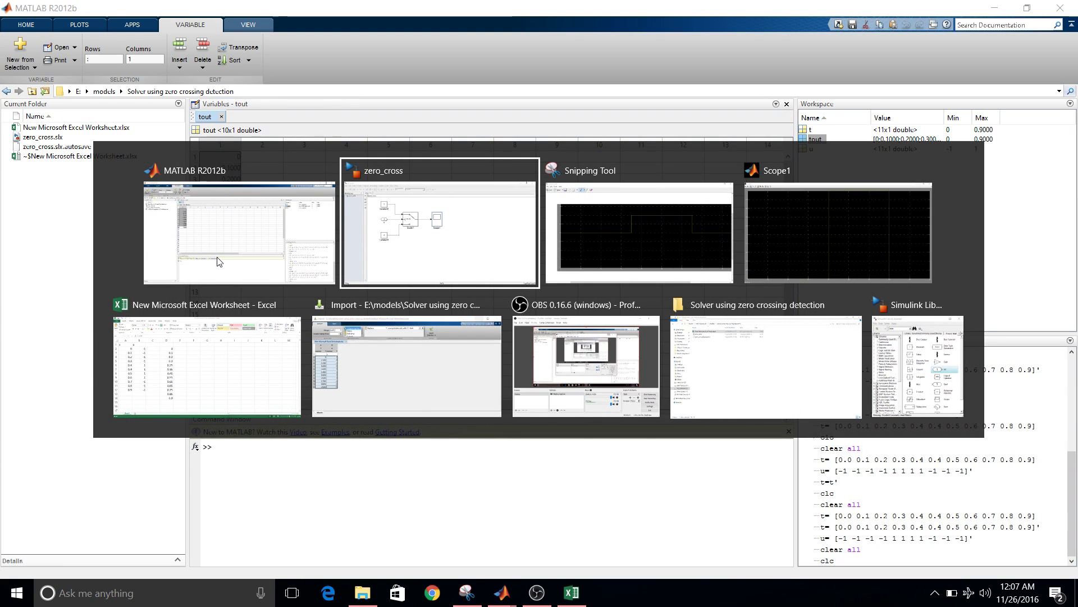
Paste the fixed-step times 0 to 0.9 into E2:E11 in Excel
key(alt+Tab)
key(alt+Tab)
key(alt+Tab)
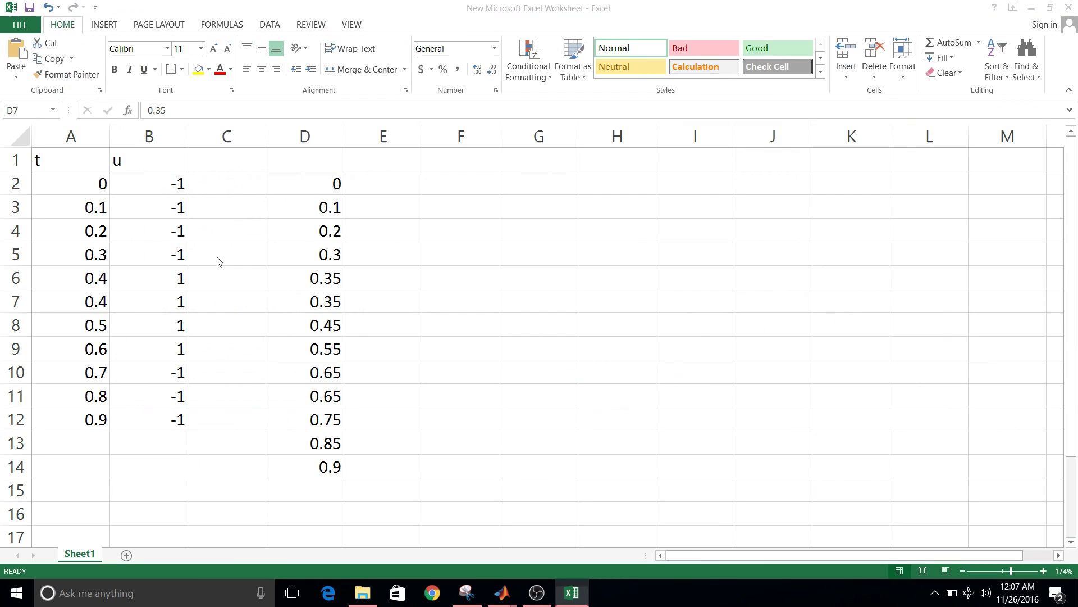
click(383, 180)
text(0 0.1 0.2 0.3 0.4 0.5 0.6 0.7 0.8 0.9)
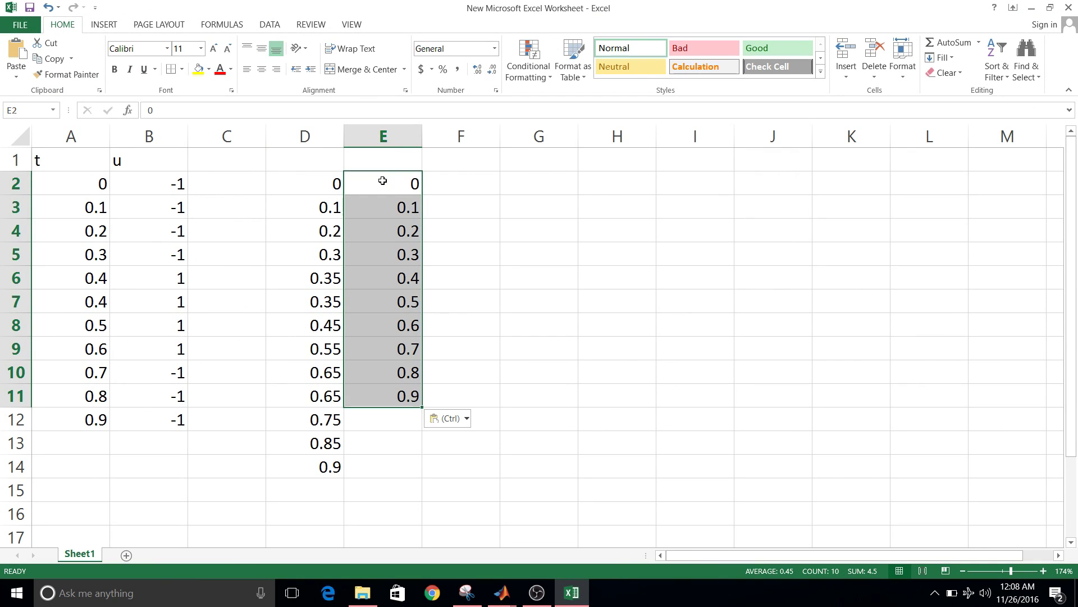
Head column D "var" and column E "fix"
click(294, 159)
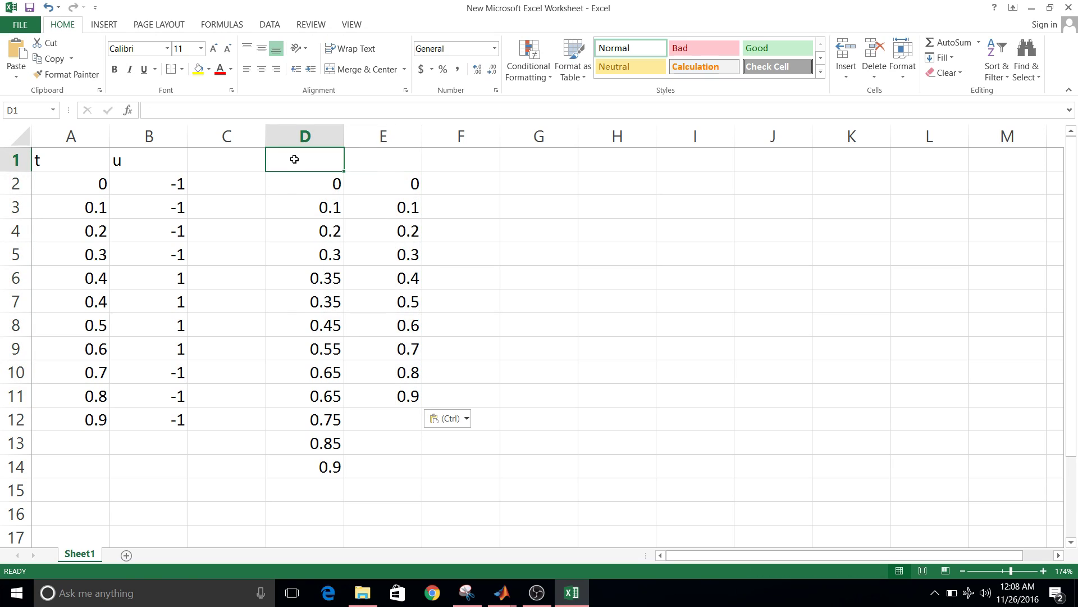
text(va)
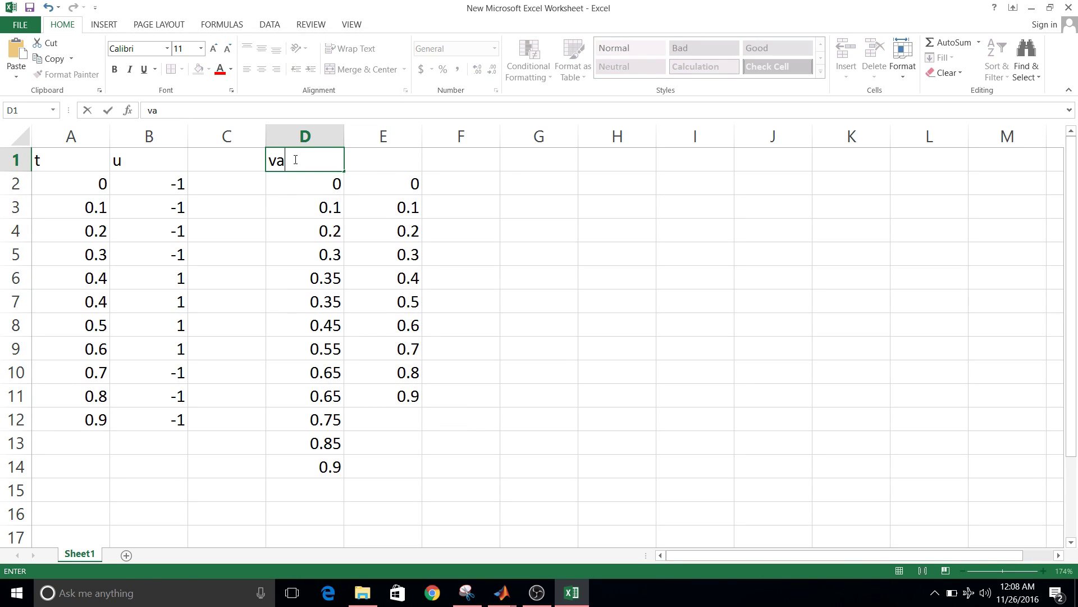
text(r)
click(390, 161)
text(fic)
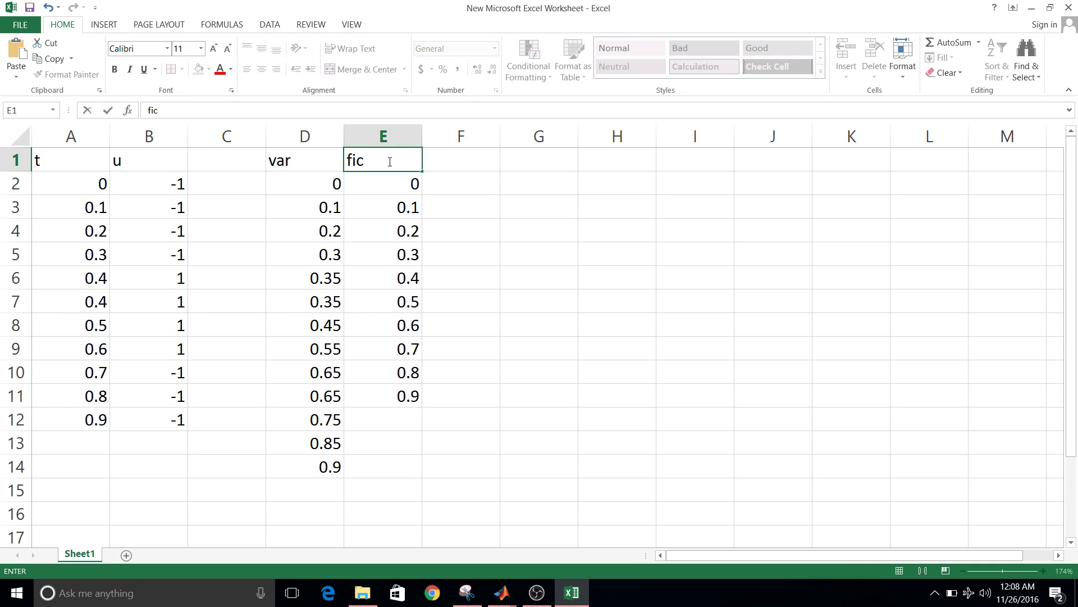
key(BackSpace)
text(x)
click(384, 351)
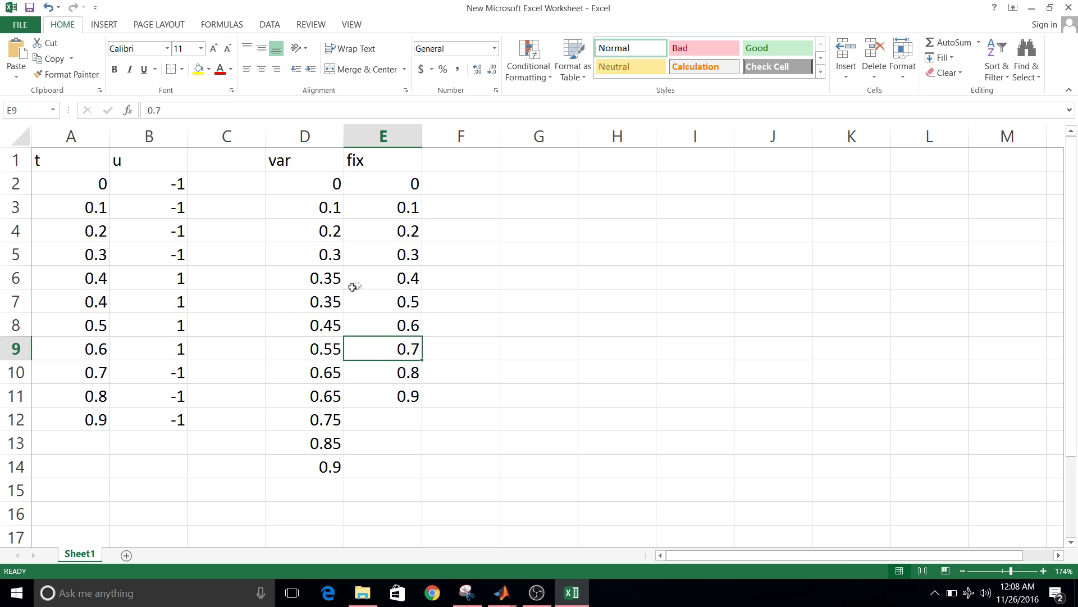
click(379, 282)
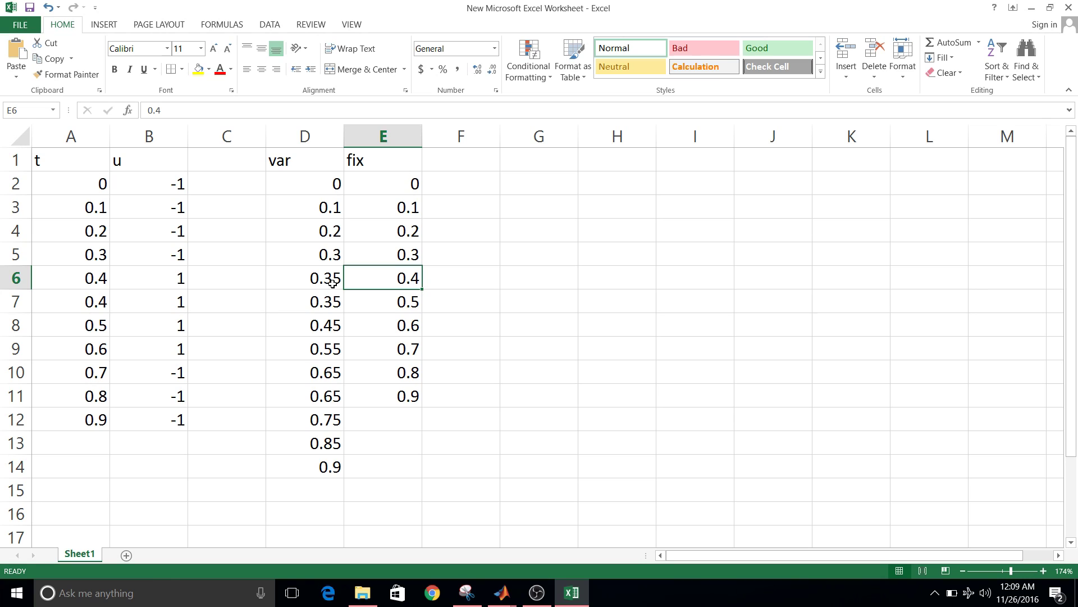
click(333, 282)
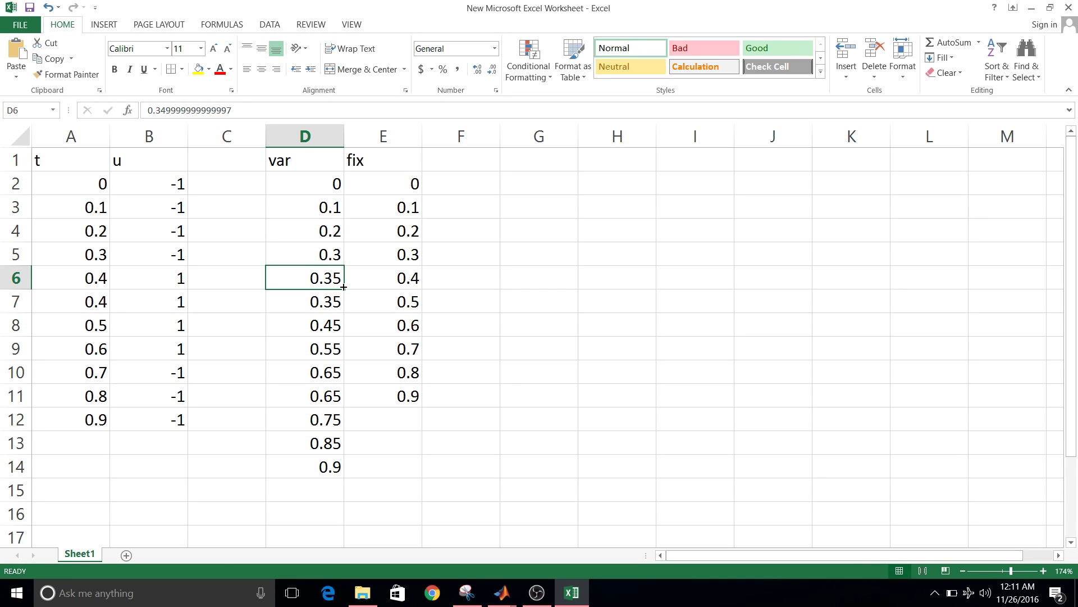
click(388, 275)
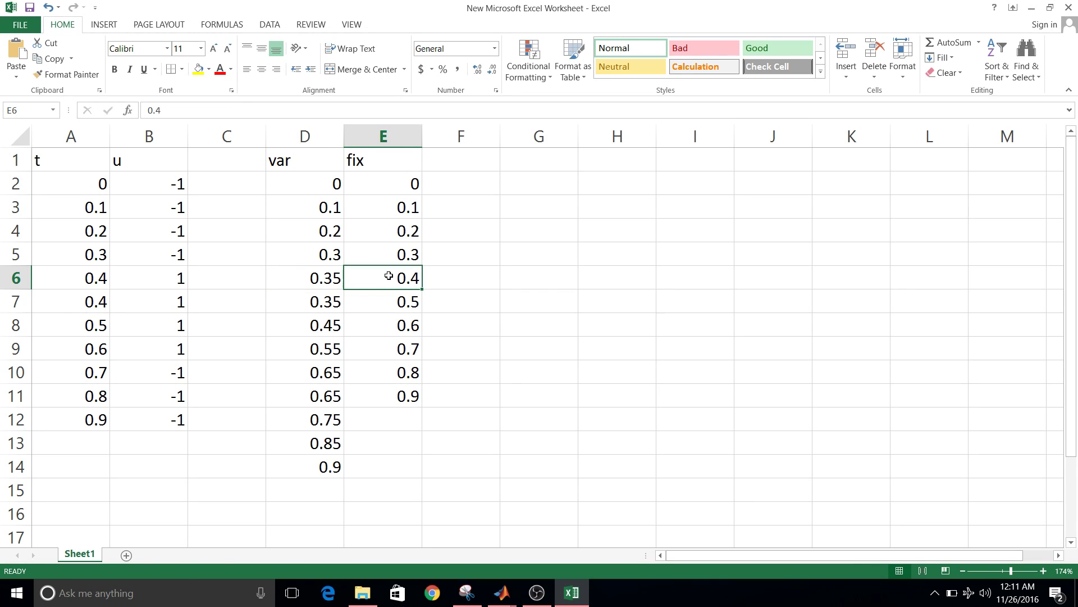